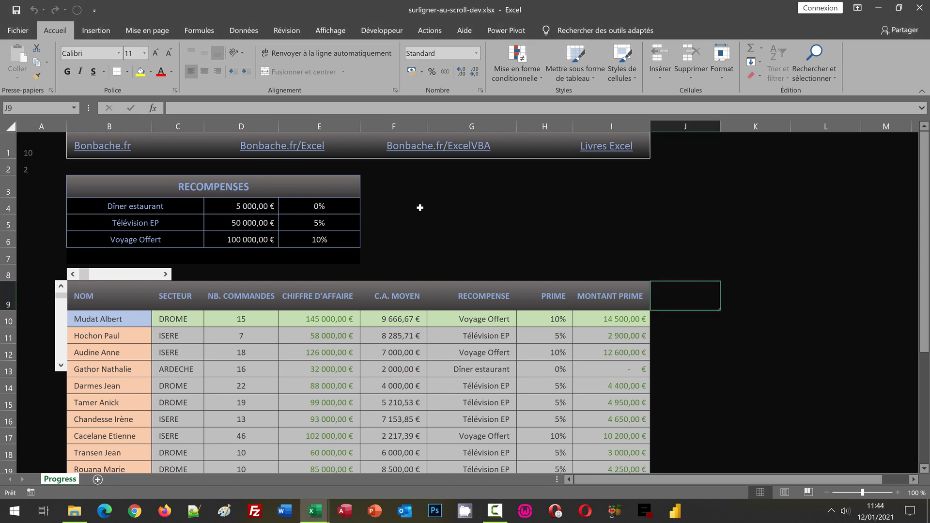
Step: Select F4 and G5, then move the column highlight from NOM to CHIFFRE D'AFFAIRE
{"action": "left_click", "coordinate": [419, 207]}
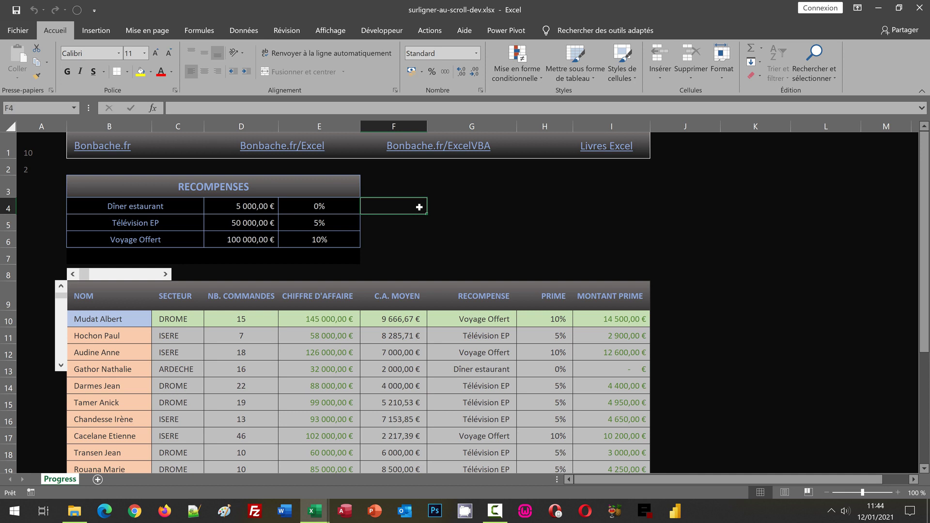
{"action": "left_click", "coordinate": [483, 220]}
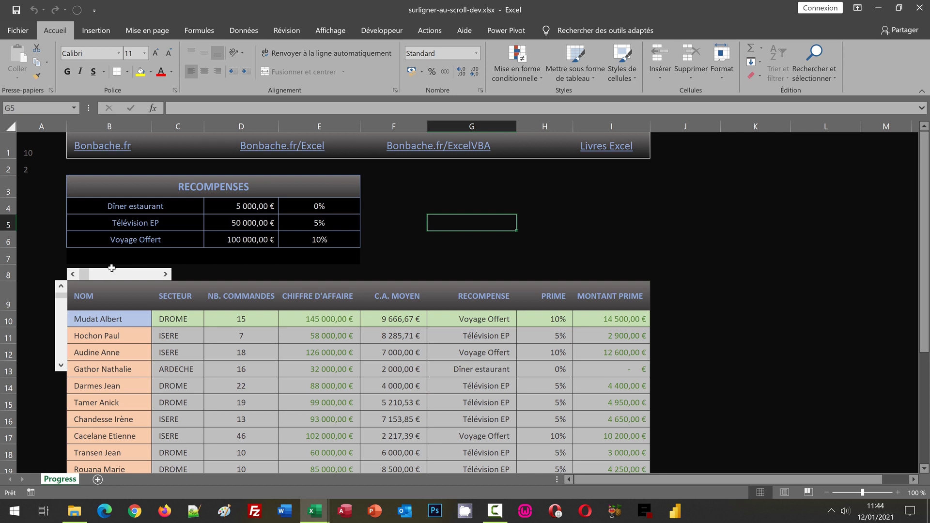
{"action": "left_click", "coordinate": [167, 275]}
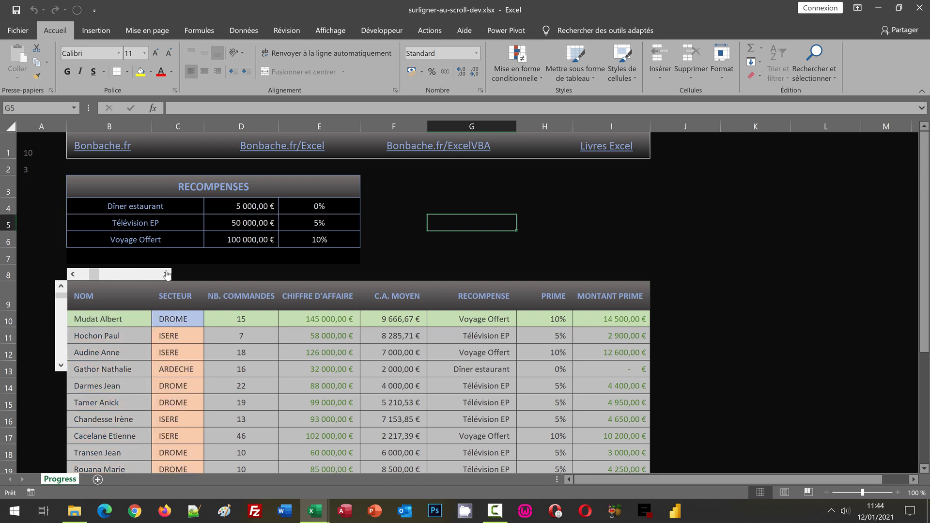
{"action": "left_click", "coordinate": [166, 275]}
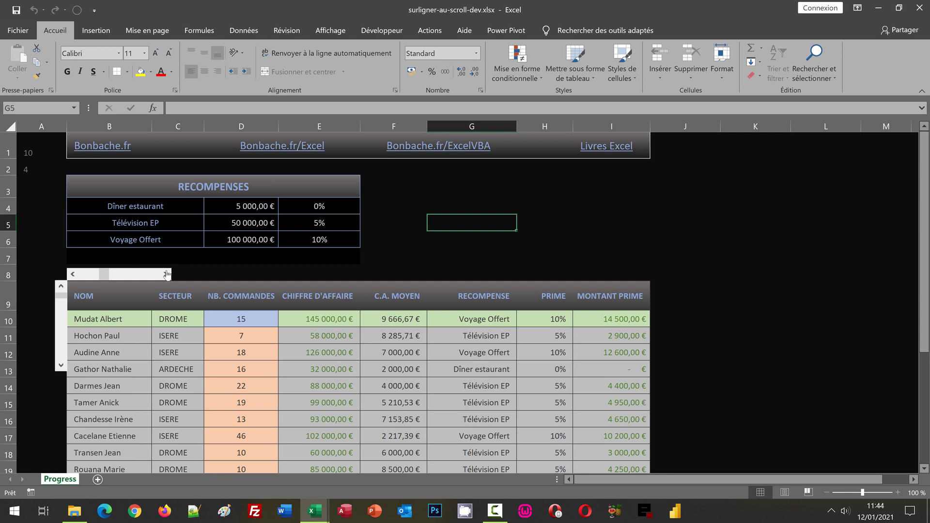
{"action": "left_click", "coordinate": [167, 274]}
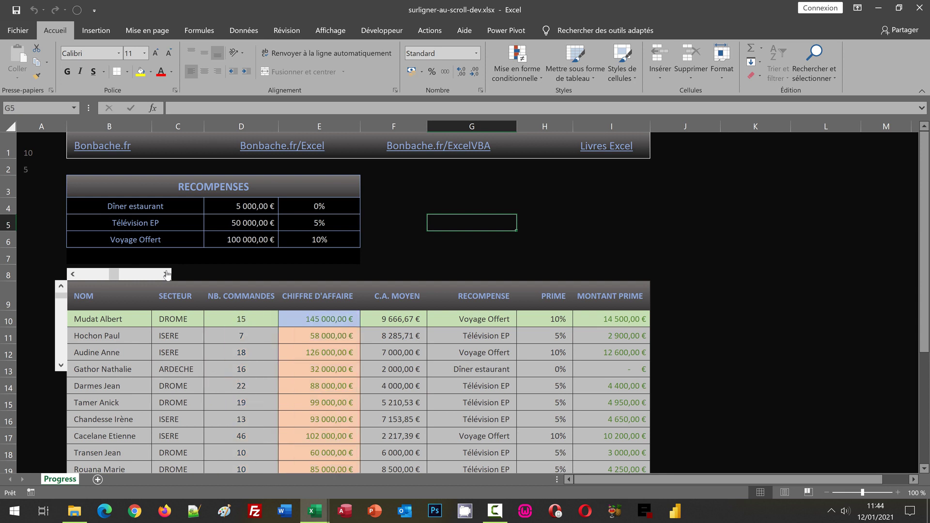
Step: Move the row highlight down three rows to the fourth data row
{"action": "left_click", "coordinate": [62, 367]}
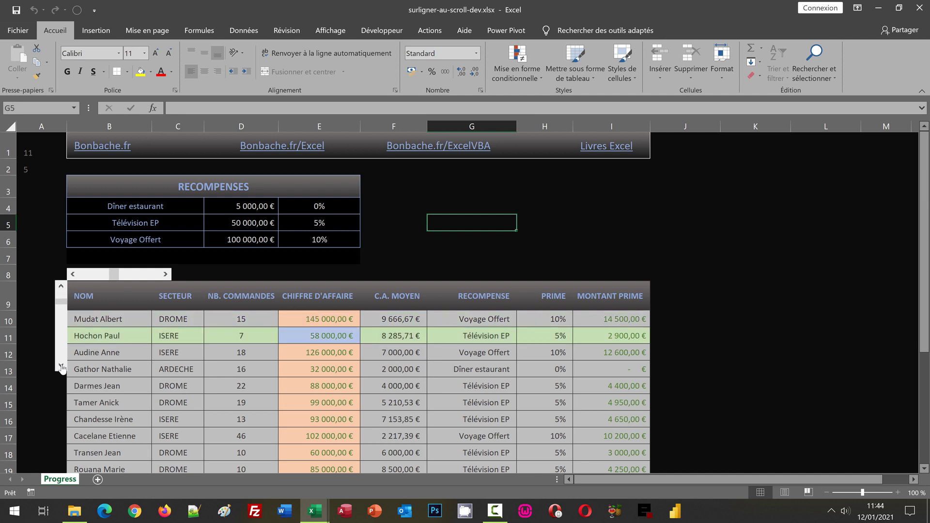
{"action": "left_click", "coordinate": [62, 367]}
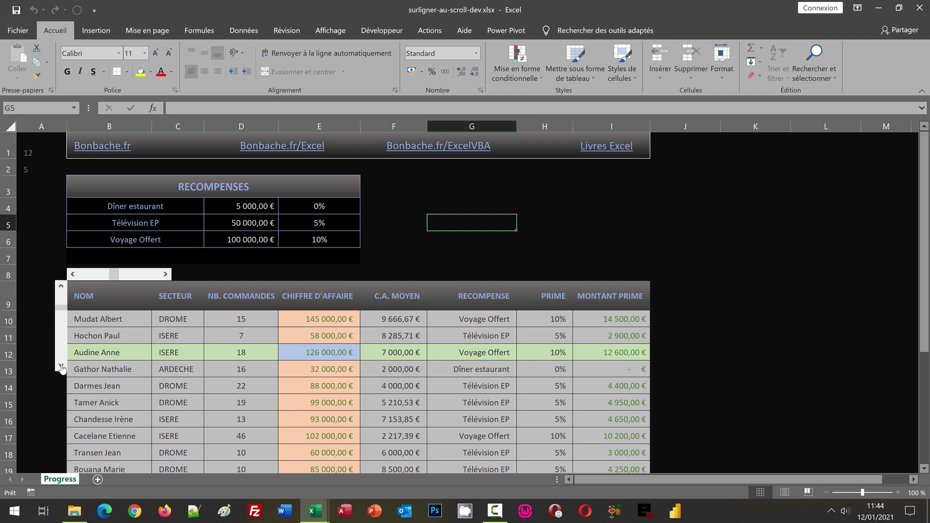
{"action": "left_click", "coordinate": [61, 366]}
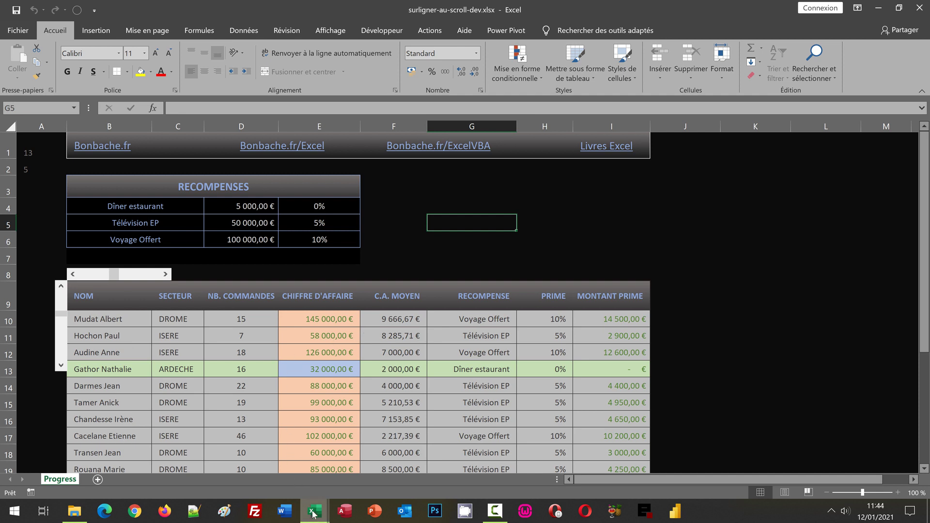
Step: Switch to surligner-au-scroll.xlsx, test both scrollbars, then return A1 to 10 and A2 to 2
{"action": "mouse_move", "coordinate": [313, 512]}
{"action": "left_click", "coordinate": [371, 469]}
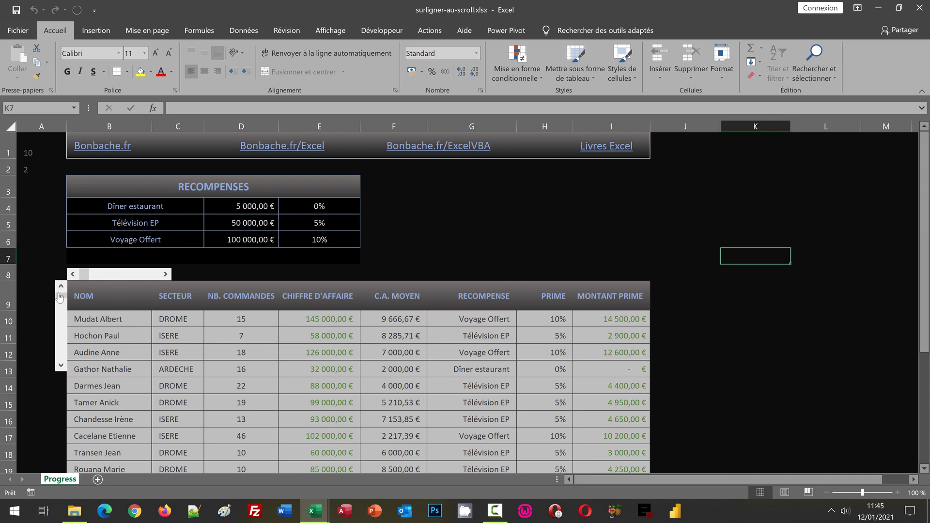
{"action": "left_click", "coordinate": [166, 274]}
{"action": "left_click", "coordinate": [167, 274]}
{"action": "left_click", "coordinate": [61, 367]}
{"action": "left_click", "coordinate": [62, 367]}
{"action": "left_click_drag", "start_coordinate": [62, 299], "coordinate": [61, 286]}
{"action": "left_click", "coordinate": [83, 275]}
{"action": "right_click", "coordinate": [133, 275]}
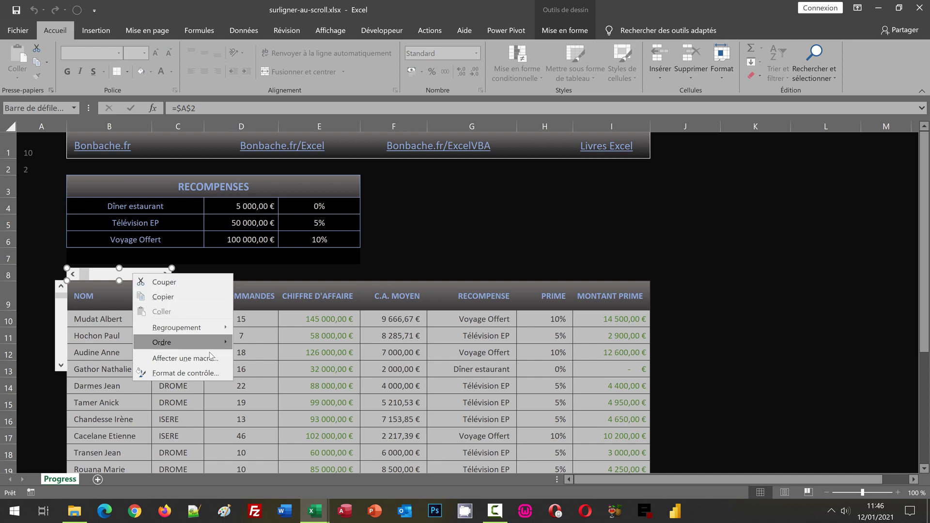
{"action": "left_click", "coordinate": [203, 373]}
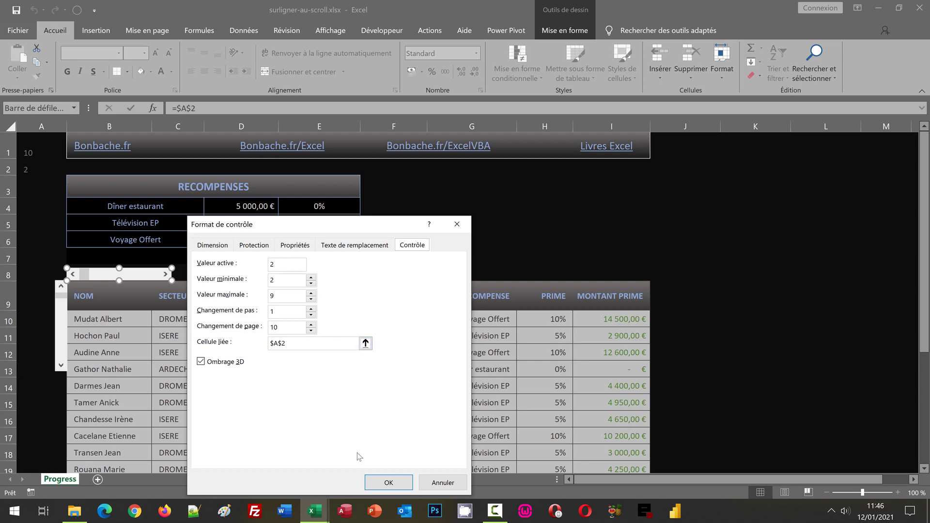
{"action": "left_click", "coordinate": [379, 483]}
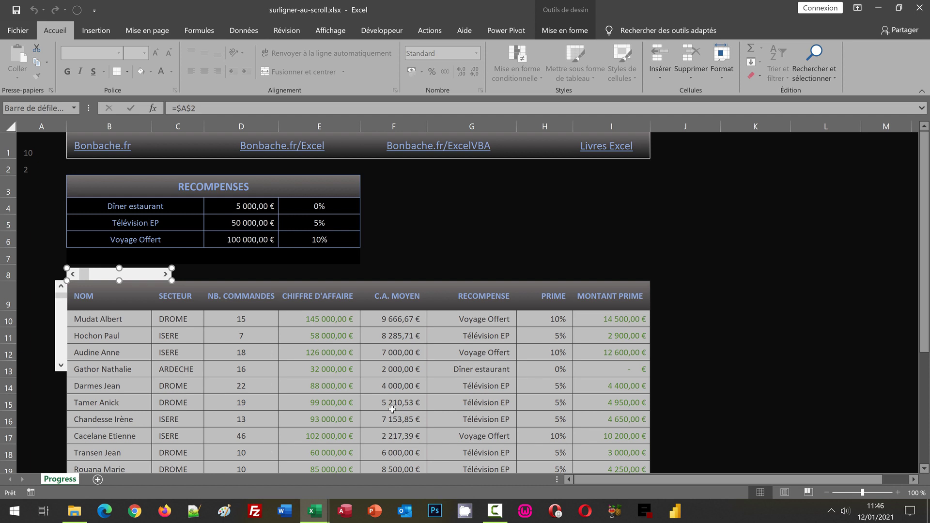
{"action": "right_click", "coordinate": [61, 323]}
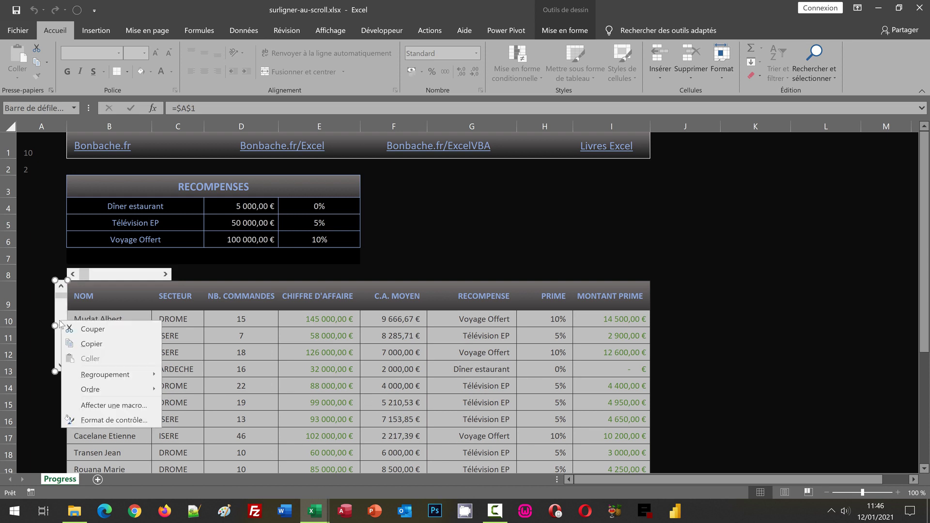
{"action": "left_click", "coordinate": [119, 419]}
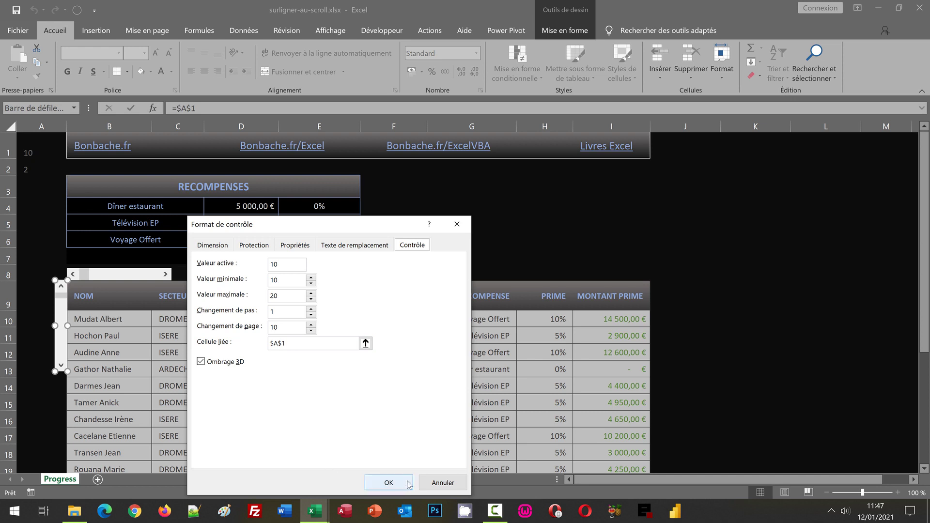
{"action": "left_click", "coordinate": [442, 482]}
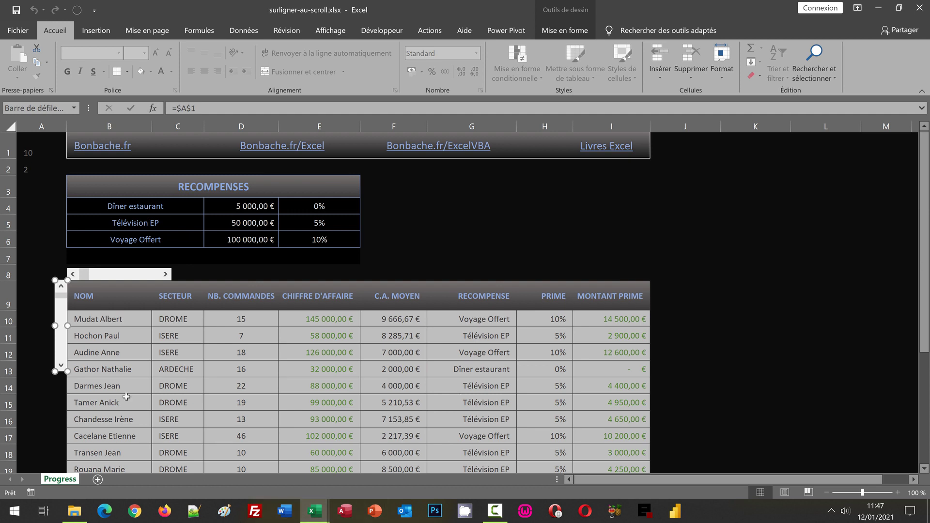
{"action": "left_click", "coordinate": [108, 321]}
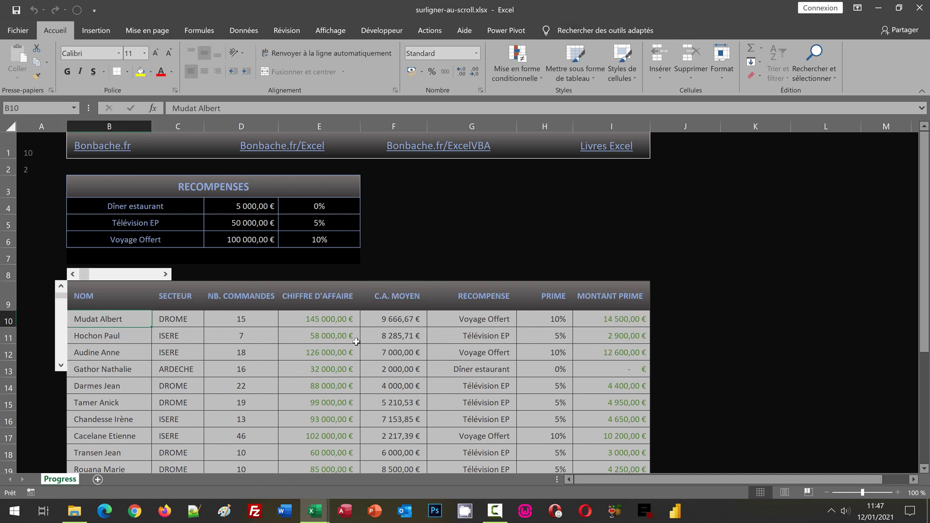
Step: Select the table range B10:I20 and open the Mise en forme conditionnelle menu
{"action": "scroll", "coordinate": [468, 356], "scroll_direction": "down", "scroll_amount": 1}
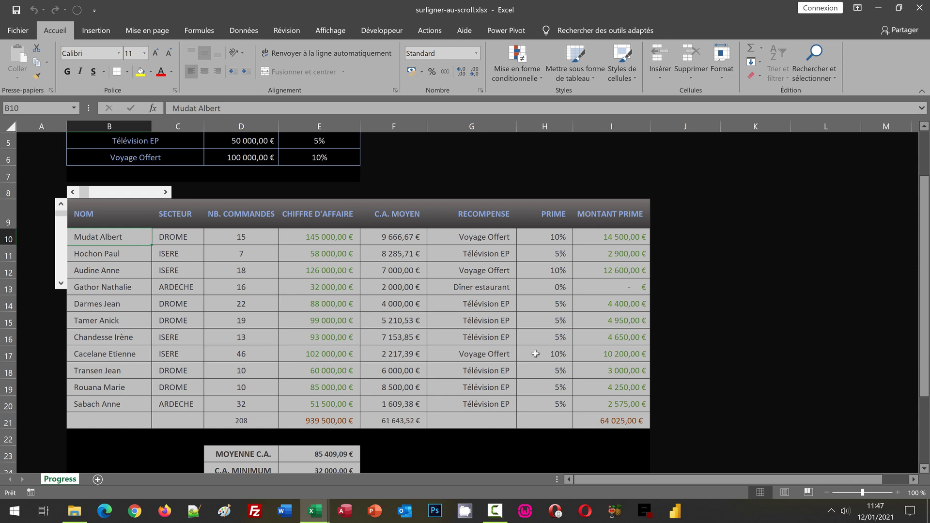
{"action": "left_click", "coordinate": [624, 404], "text": "shift"}
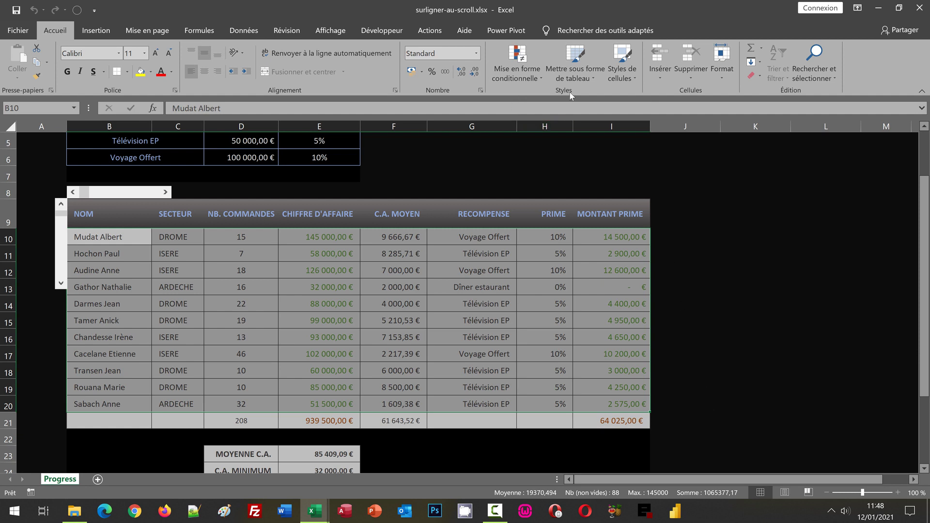
{"action": "left_click", "coordinate": [515, 80]}
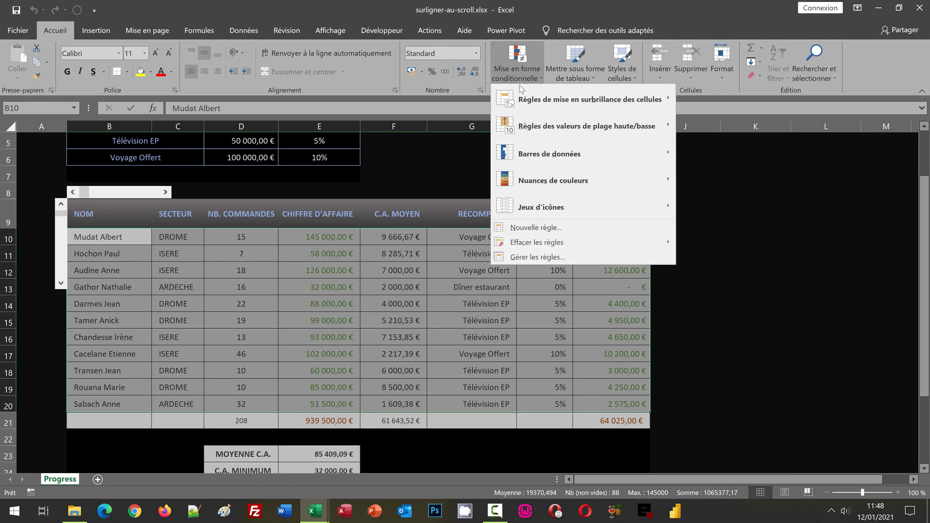
Step: Create a Nouvelle règle using a formula and begin typing =Ligne( in the formula box
{"action": "left_click", "coordinate": [521, 228]}
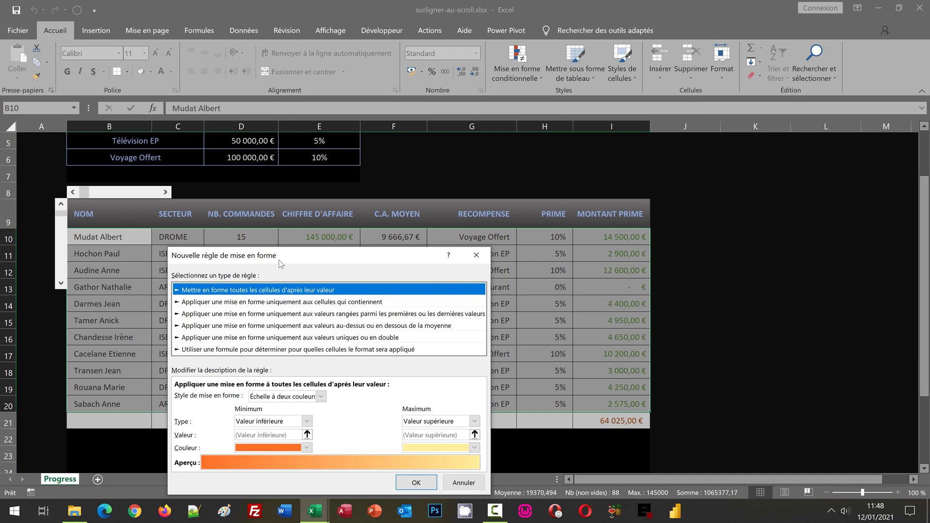
{"action": "left_click_drag", "start_coordinate": [275, 235], "coordinate": [253, 105]}
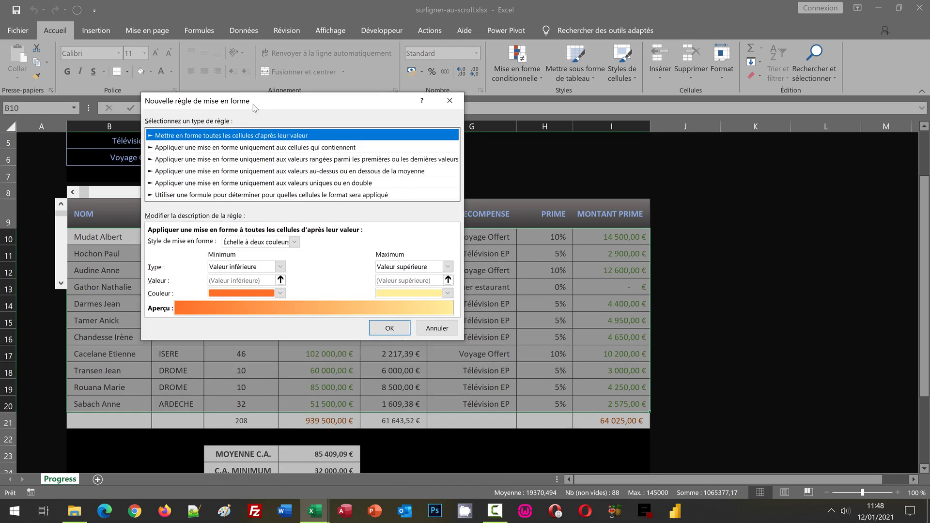
{"action": "left_click", "coordinate": [232, 196]}
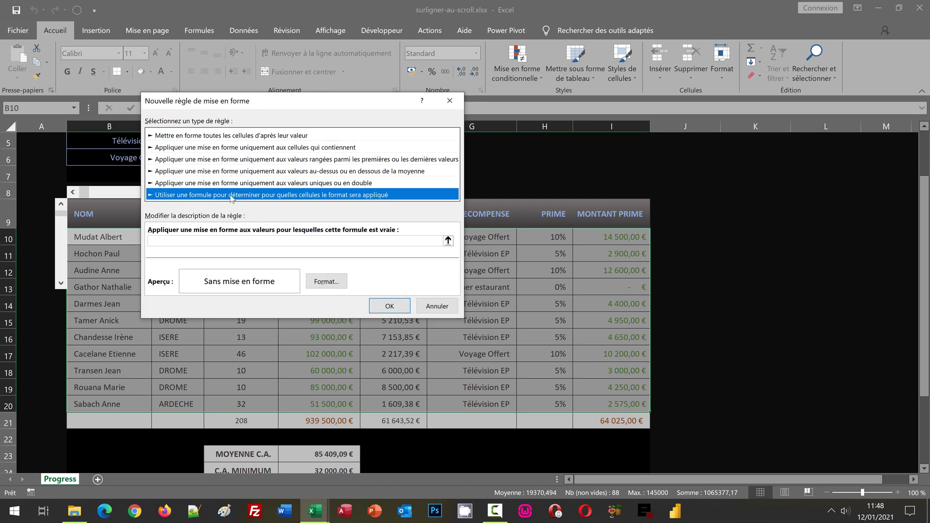
{"action": "left_click", "coordinate": [158, 241]}
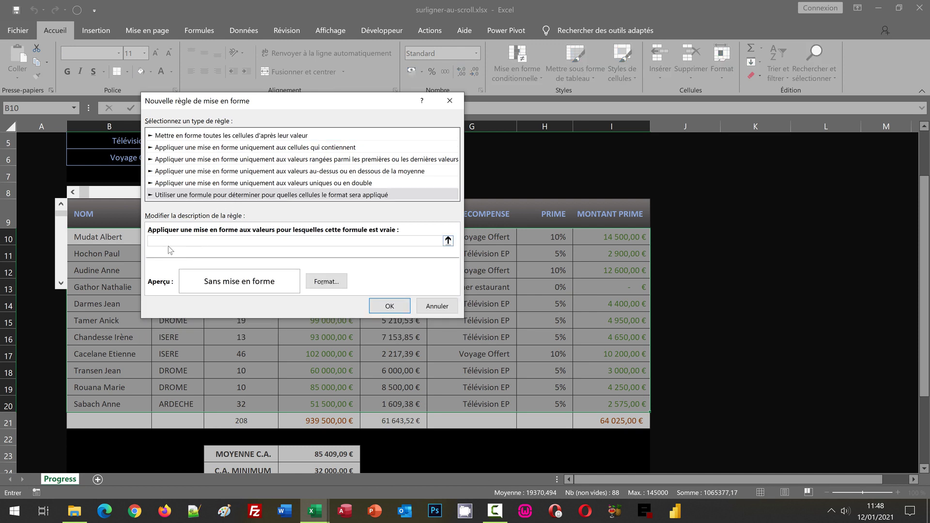
{"action": "type", "text": "=Li"}
{"action": "type", "text": "gne"}
{"action": "type", "text": "("}
Step: Complete the rule formula as =Ligne($B10)=$A$1, locking only column B
{"action": "left_click", "coordinate": [92, 238]}
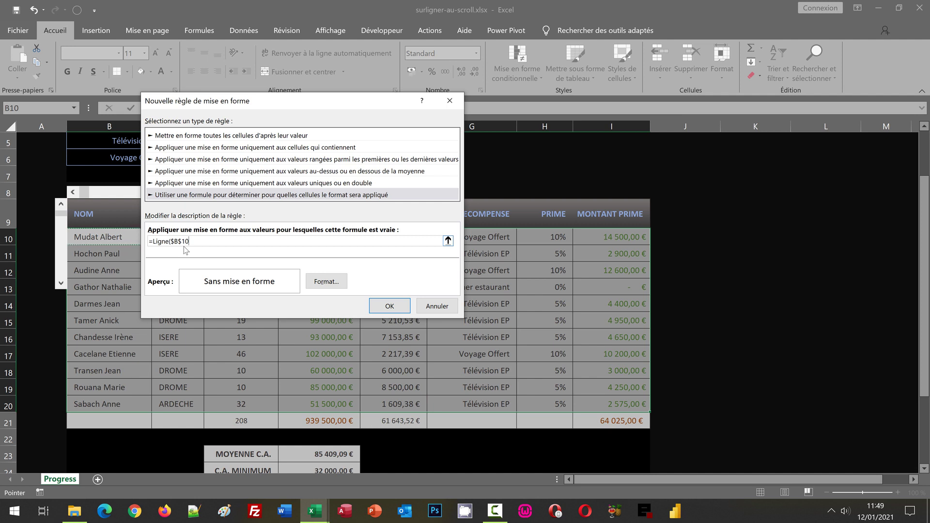
{"action": "key", "text": "F4"}
{"action": "key", "text": "F4"}
{"action": "type", "text": ")"}
{"action": "type", "text": "="}
{"action": "scroll", "coordinate": [922, 148], "scroll_direction": "up", "scroll_amount": 2}
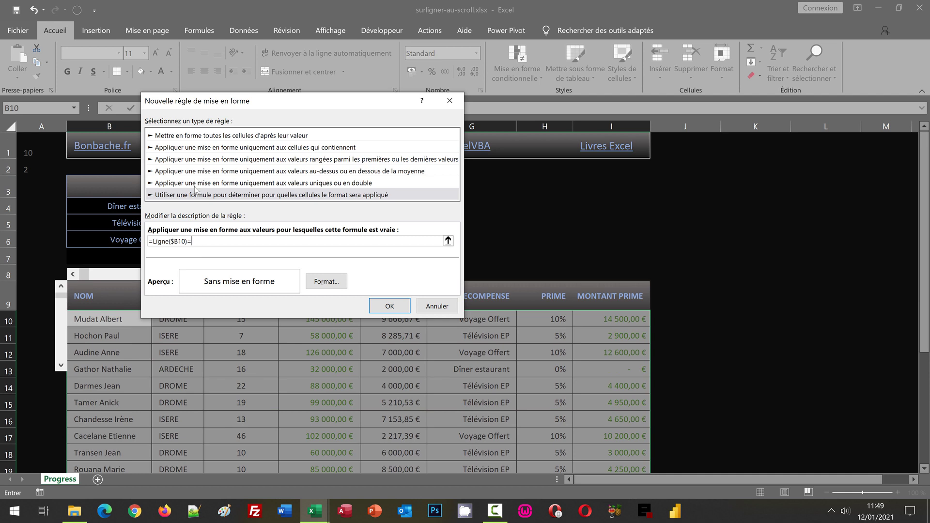
{"action": "left_click", "coordinate": [29, 148]}
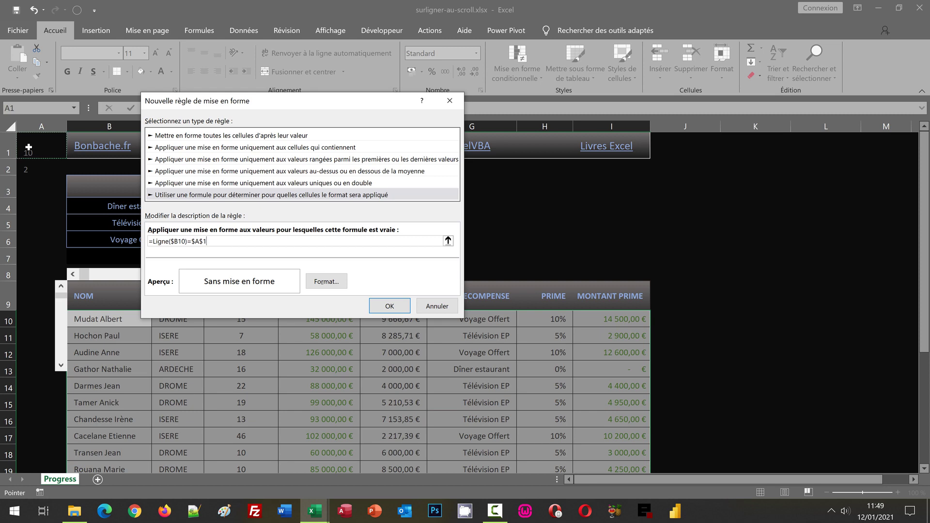
{"action": "left_click", "coordinate": [323, 284]}
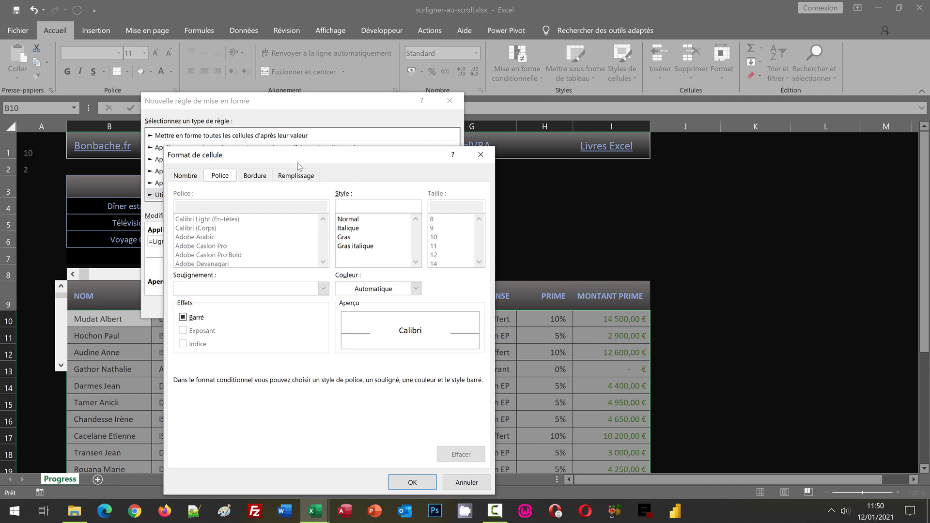
Step: Set a light green background fill on the Remplissage tab and confirm it
{"action": "left_click", "coordinate": [298, 176]}
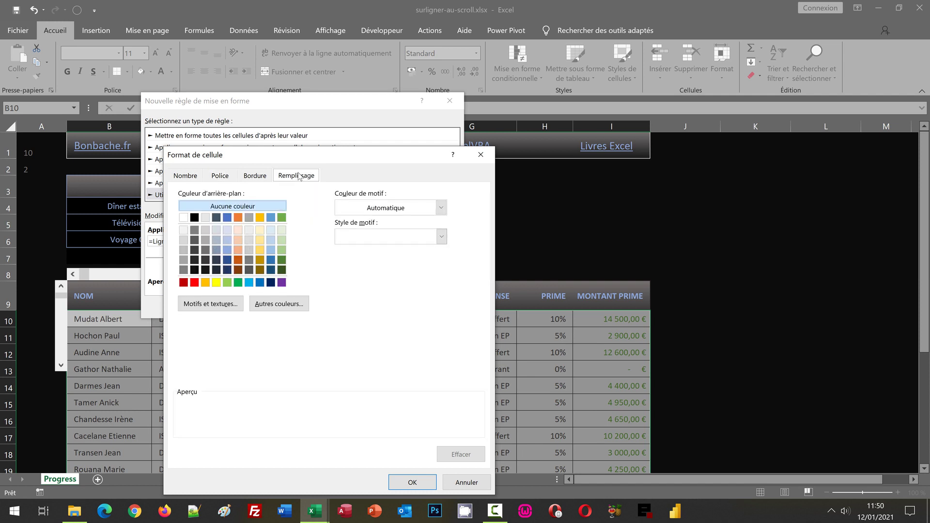
{"action": "left_click", "coordinate": [281, 240]}
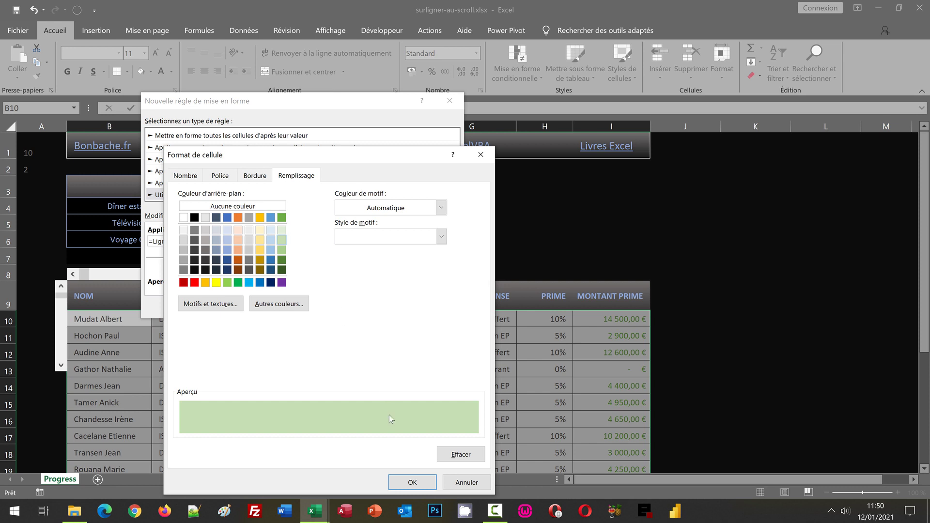
{"action": "left_click", "coordinate": [411, 482]}
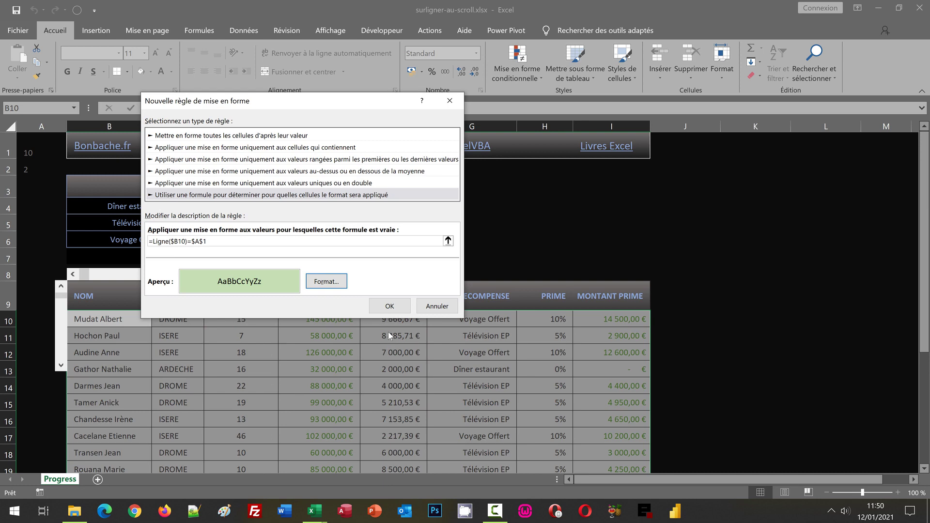
Step: Apply the green row rule, then step A1 from 10 to 13 with the vertical scrollbar
{"action": "left_click", "coordinate": [384, 307]}
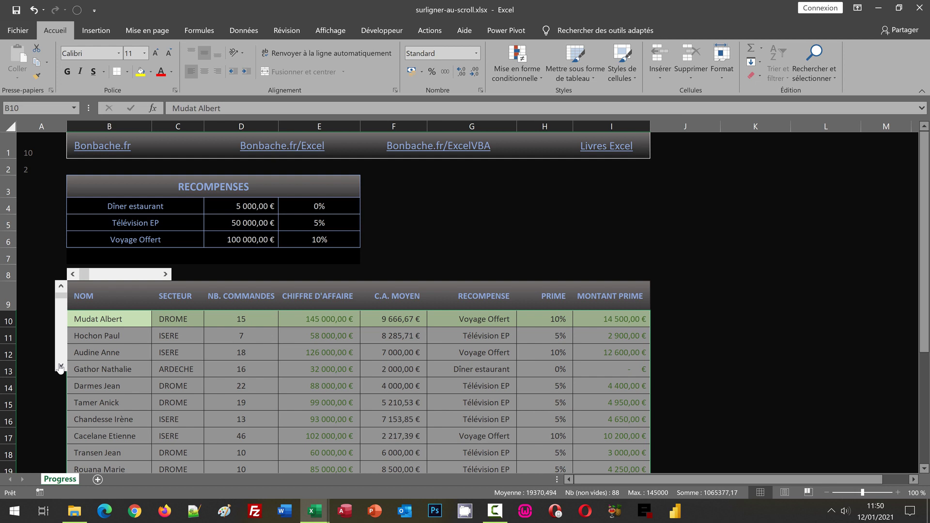
{"action": "left_click", "coordinate": [61, 367]}
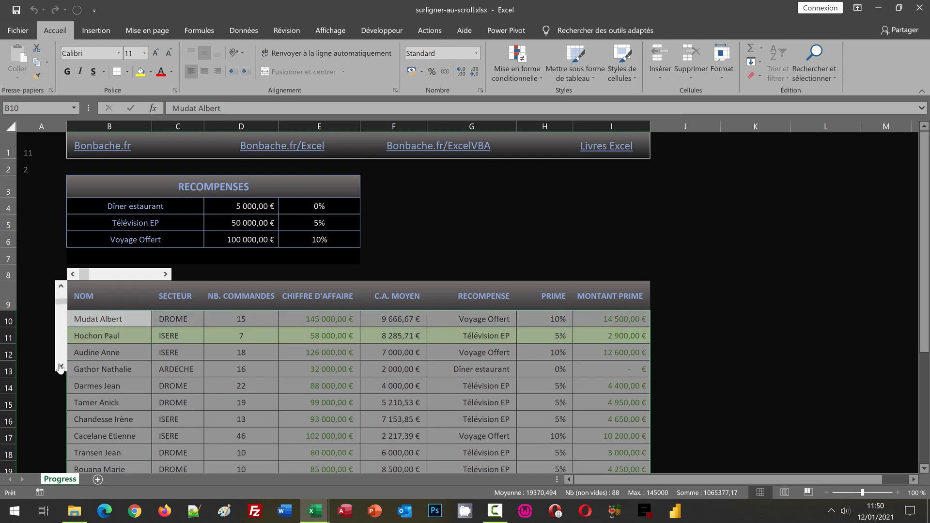
{"action": "left_click", "coordinate": [60, 366]}
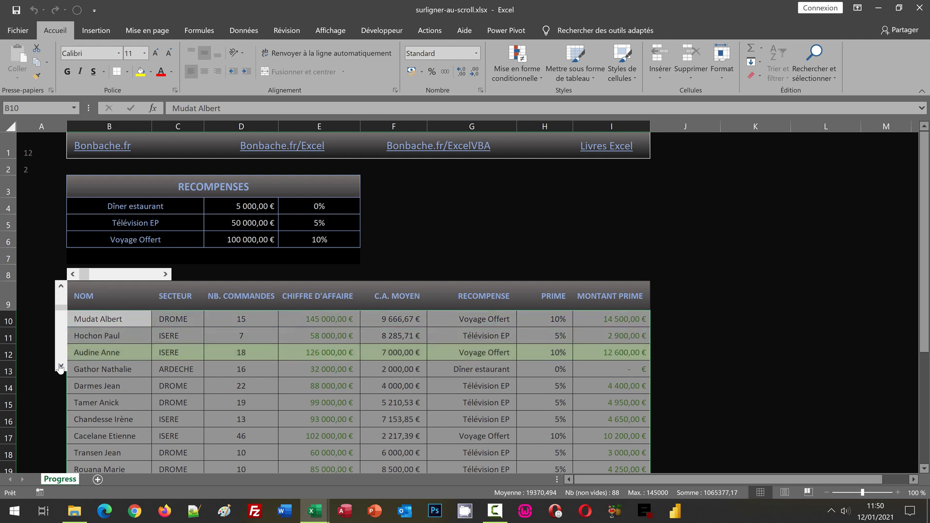
{"action": "left_click", "coordinate": [61, 367]}
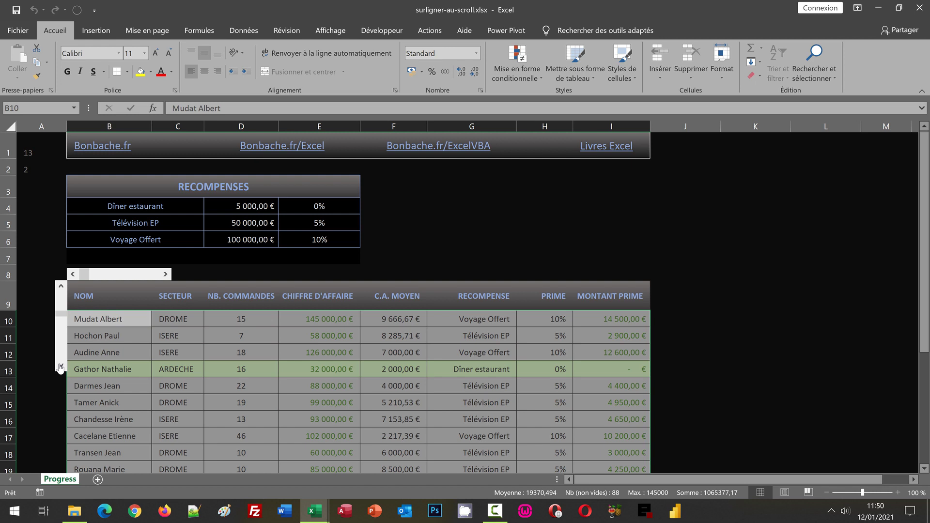
Step: Start a new formula-based rule with the formula =Colonne(B$10)=$A$2
{"action": "left_click", "coordinate": [529, 76]}
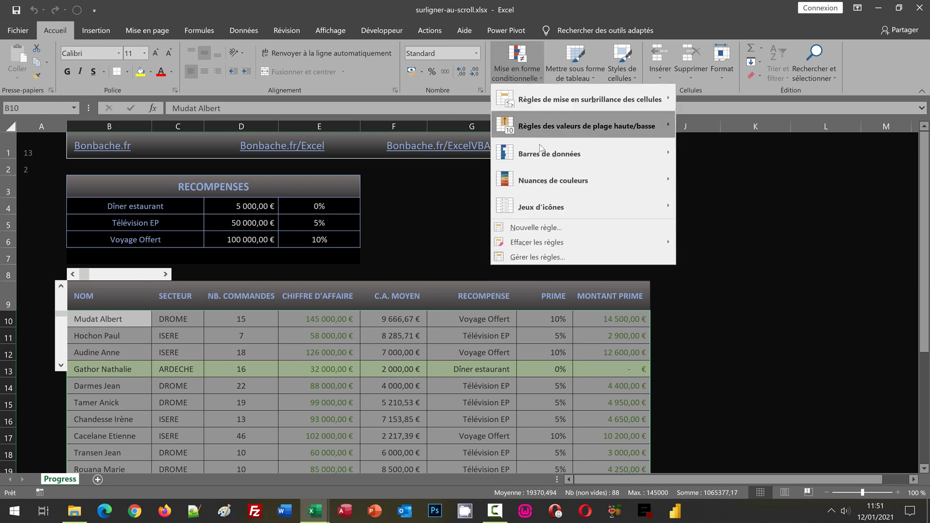
{"action": "left_click", "coordinate": [536, 227]}
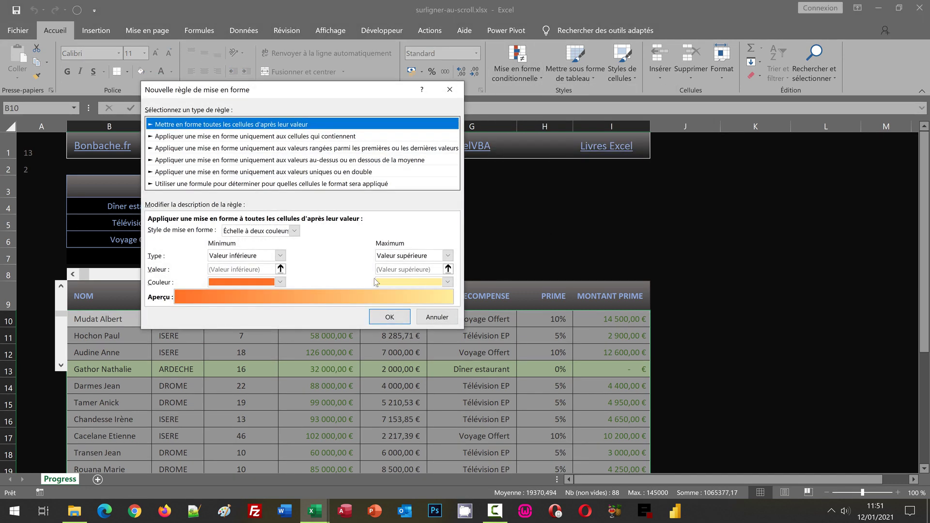
{"action": "left_click", "coordinate": [180, 185]}
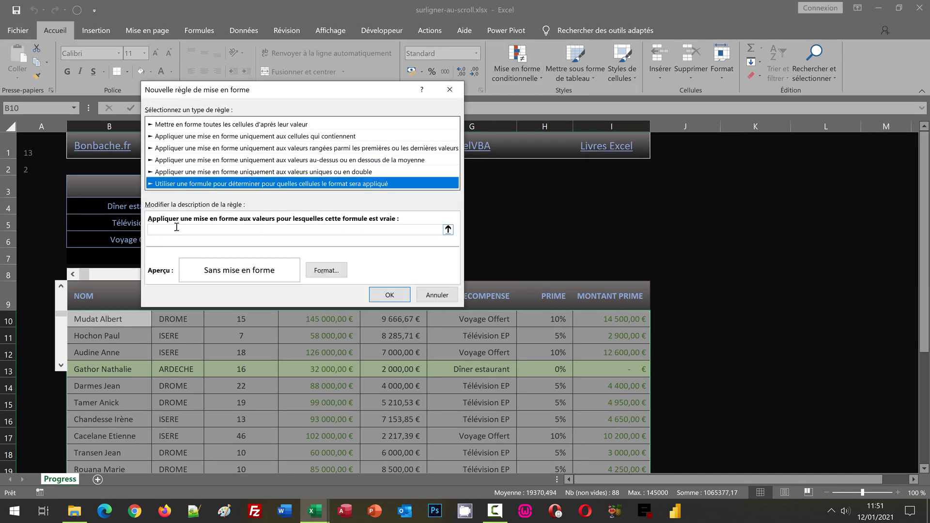
{"action": "left_click", "coordinate": [176, 230]}
{"action": "type", "text": "="}
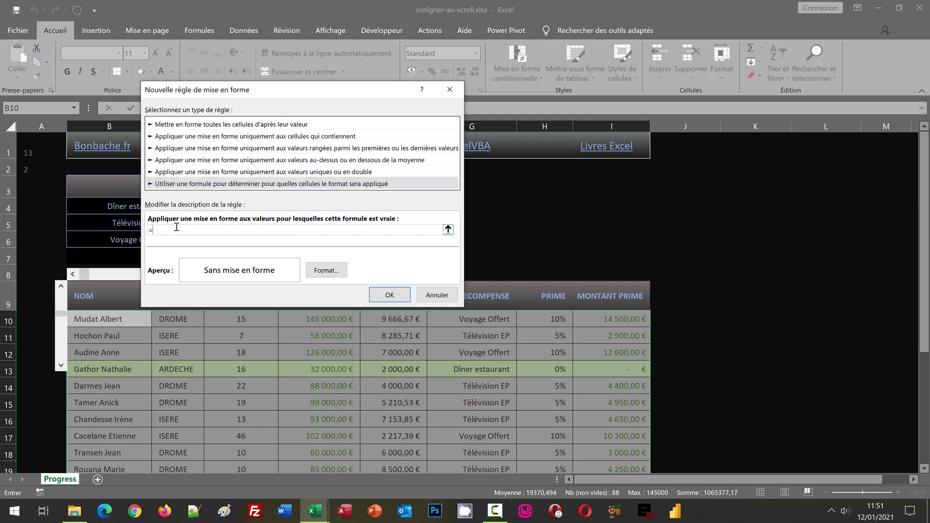
{"action": "type", "text": "Colonne"}
{"action": "type", "text": "("}
{"action": "left_click", "coordinate": [119, 321]}
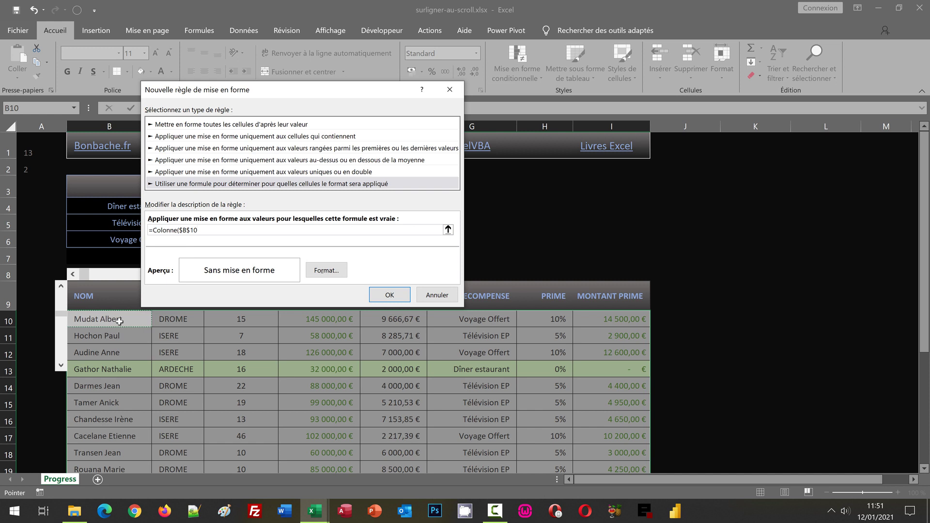
{"action": "key", "text": "F4"}
{"action": "type", "text": ")="}
{"action": "left_click", "coordinate": [34, 170]}
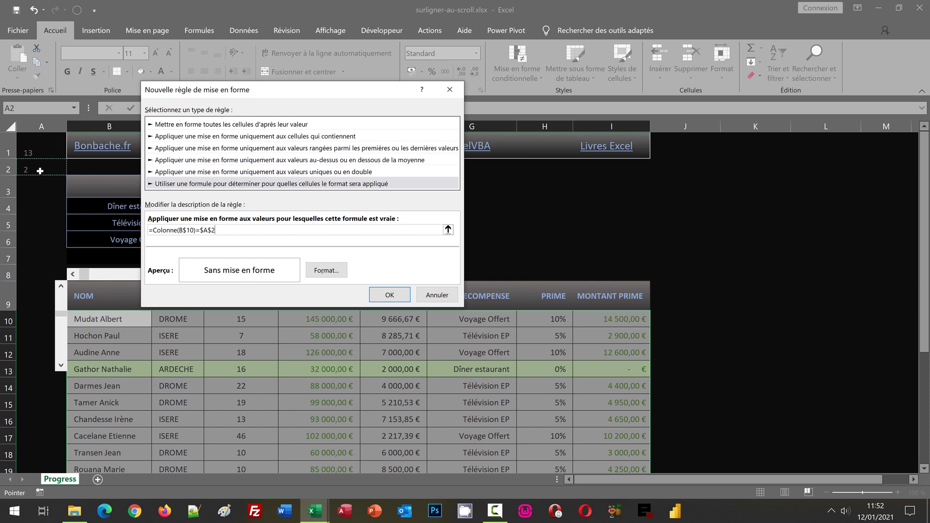
Step: Give the column rule a light orange fill and confirm it
{"action": "left_click", "coordinate": [316, 273]}
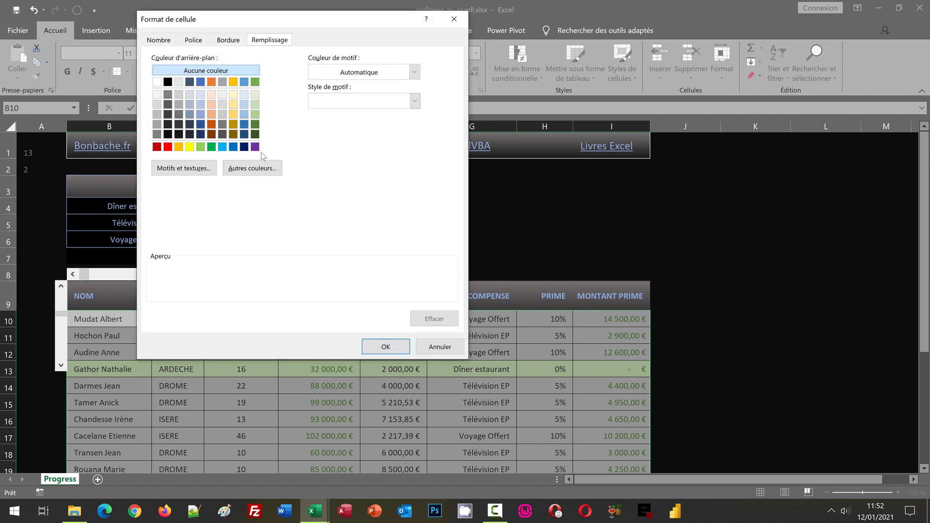
{"action": "left_click", "coordinate": [211, 104]}
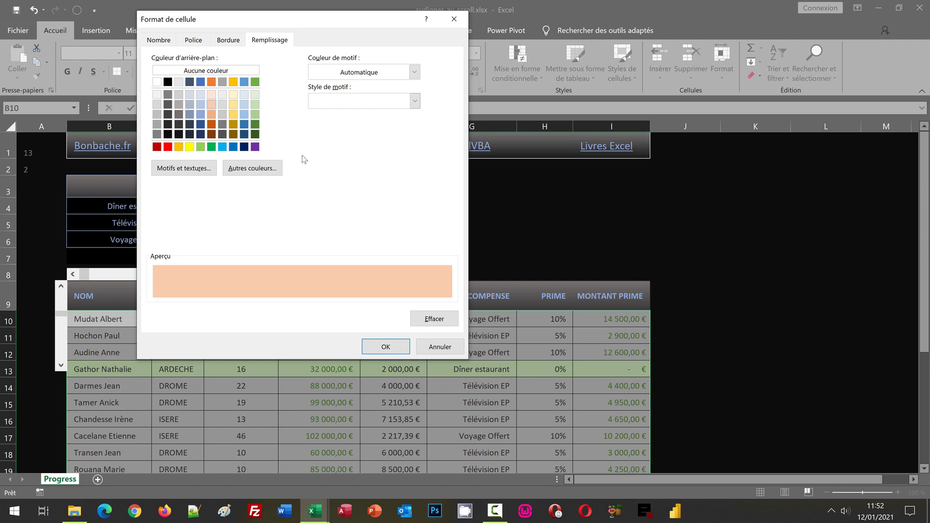
{"action": "left_click", "coordinate": [378, 347]}
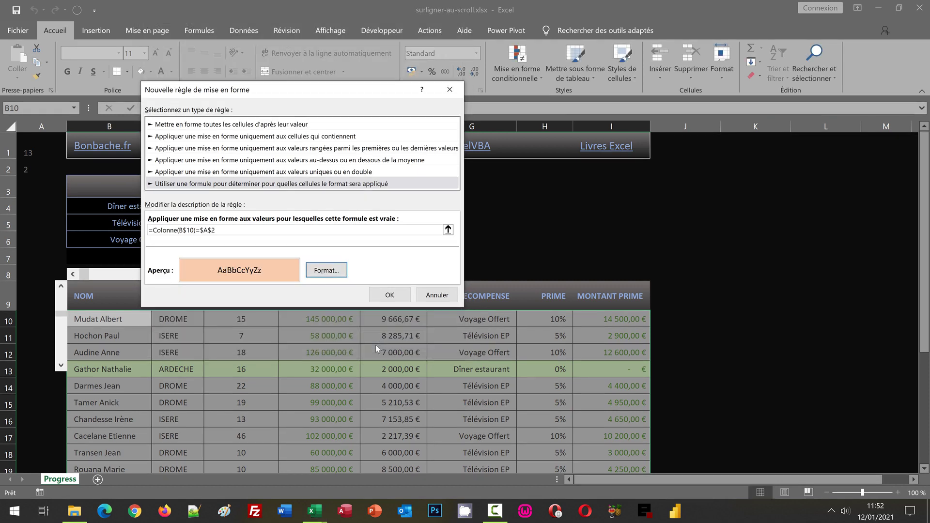
Step: Apply the orange column rule, then step A2 from 2 to 4 with the horizontal scrollbar
{"action": "left_click", "coordinate": [387, 295]}
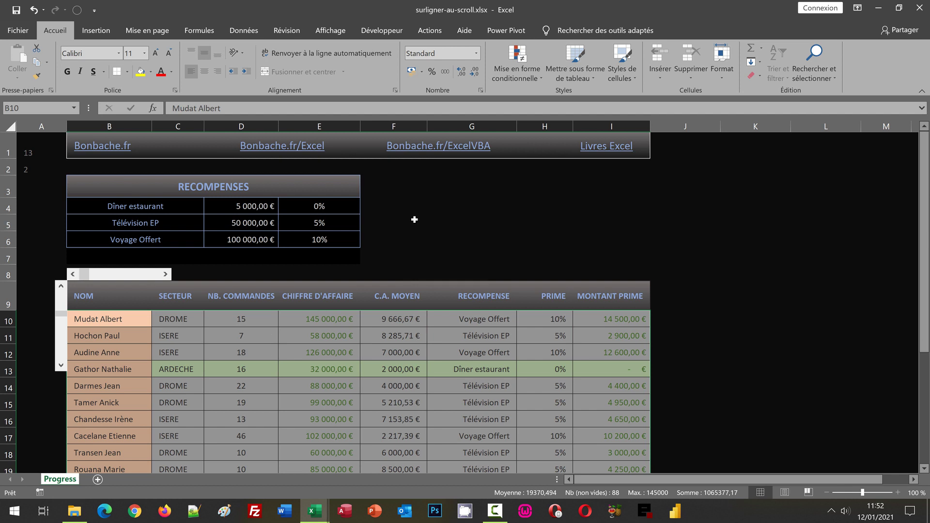
{"action": "left_click", "coordinate": [165, 274]}
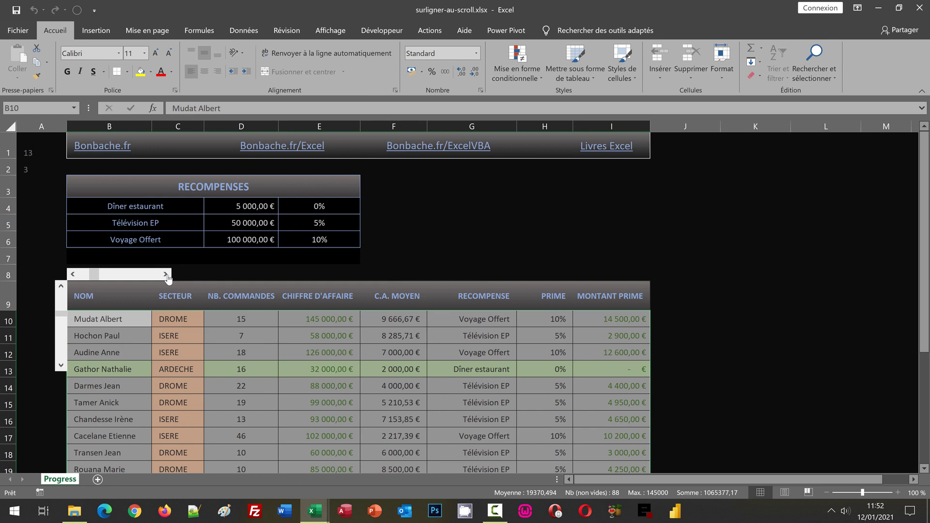
{"action": "left_click", "coordinate": [166, 275]}
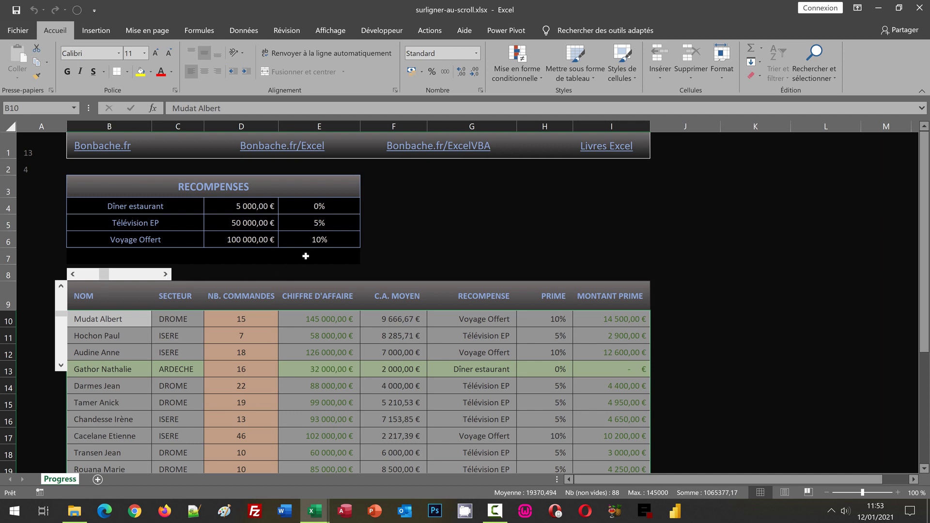
Step: Start a new formula rule beginning =Et(Ligne($B10)=$A$1
{"action": "left_click", "coordinate": [522, 77]}
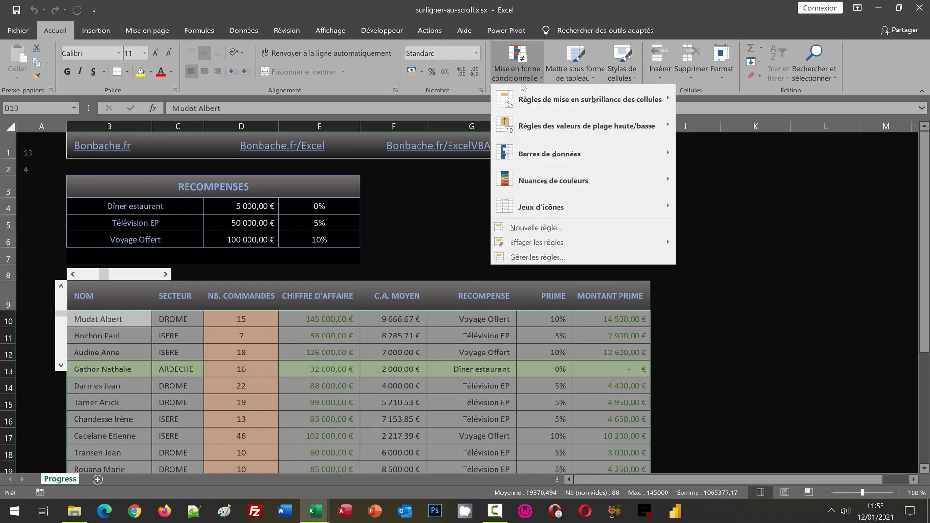
{"action": "left_click", "coordinate": [542, 225]}
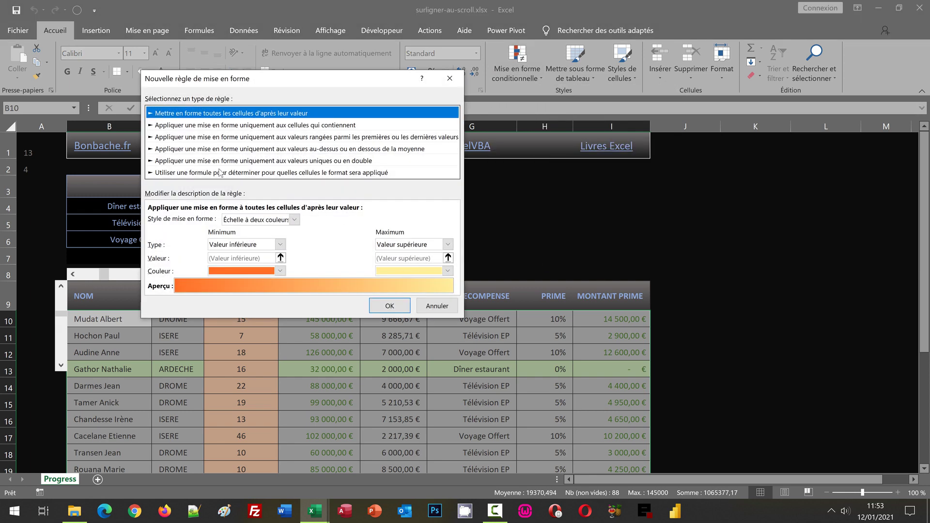
{"action": "left_click", "coordinate": [201, 173]}
{"action": "left_click", "coordinate": [169, 219]}
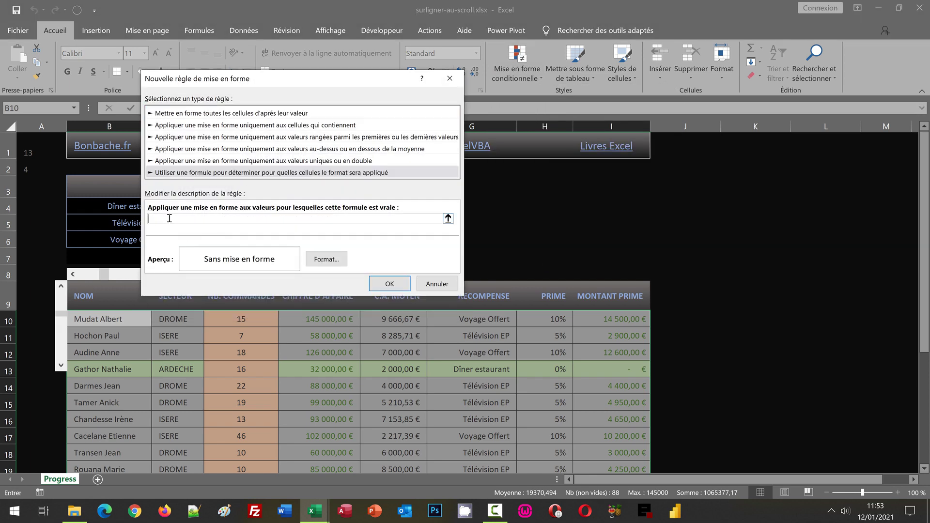
{"action": "type", "text": "="}
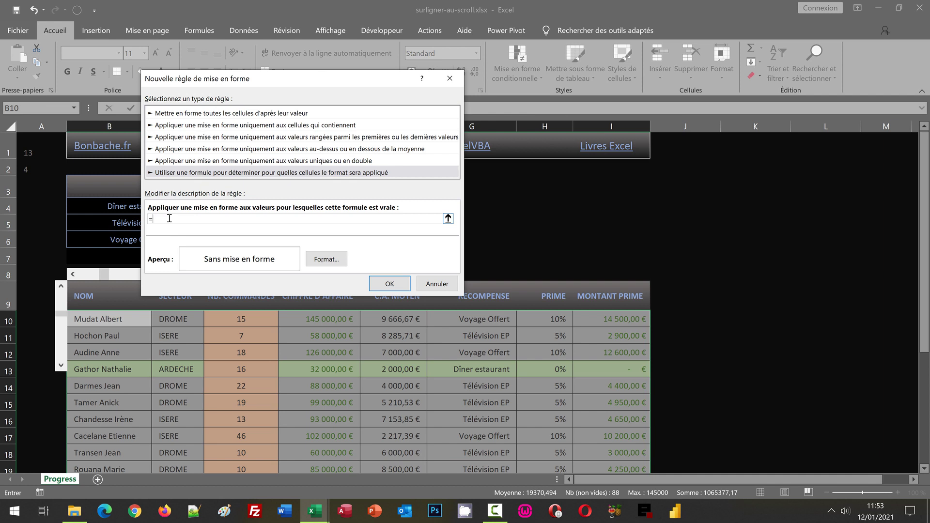
{"action": "type", "text": "Et("}
{"action": "type", "text": "Li"}
{"action": "type", "text": "gne("}
{"action": "left_click", "coordinate": [110, 317]}
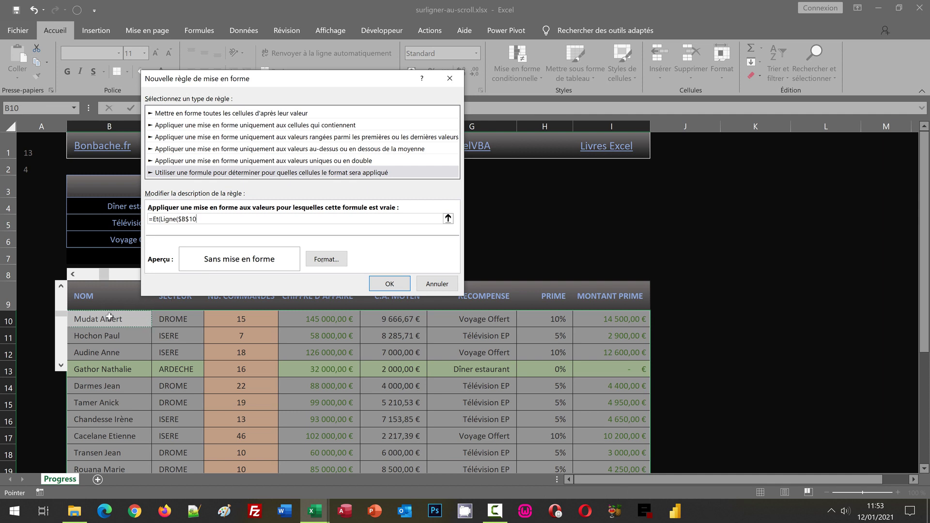
{"action": "key", "text": "F4"}
{"action": "key", "text": "F4"}
{"action": "type", "text": ")"}
{"action": "type", "text": "="}
{"action": "left_click", "coordinate": [34, 147]}
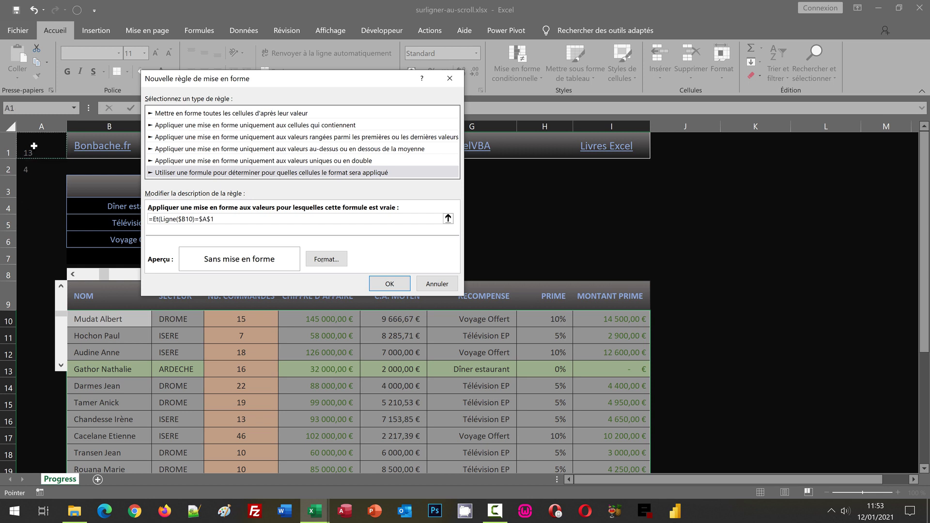
Step: Add the column test ;Colonne(B$10)=$A$2) to complete the Et formula
{"action": "type", "text": ";"}
{"action": "type", "text": "Col"}
{"action": "type", "text": "onne("}
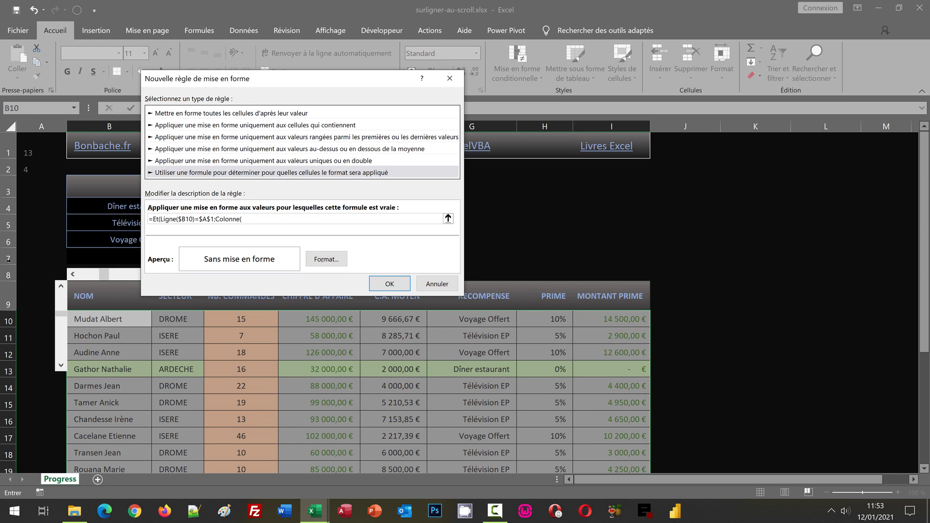
{"action": "left_click", "coordinate": [97, 320]}
{"action": "key", "text": "F4"}
{"action": "type", "text": ")"}
{"action": "type", "text": "="}
{"action": "left_click", "coordinate": [26, 168]}
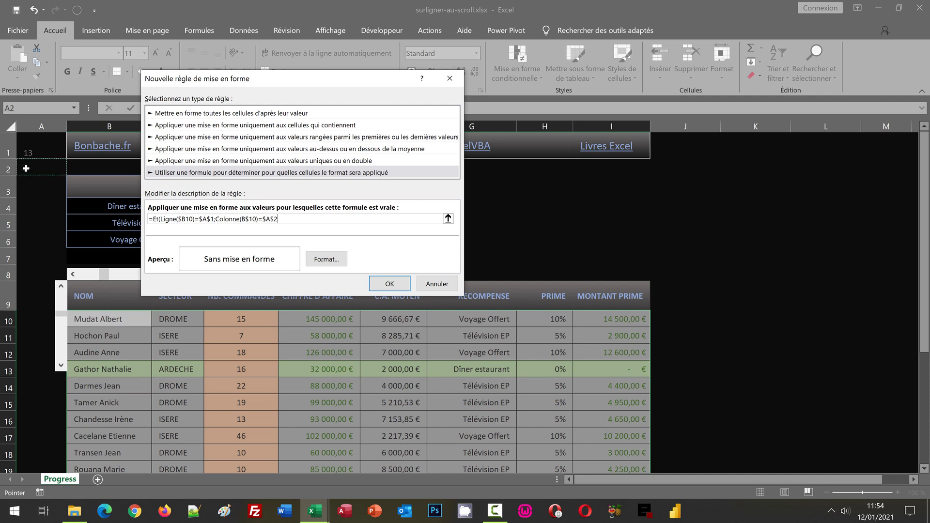
{"action": "type", "text": ")"}
Step: Give the combined rule a light blue fill and confirm it
{"action": "left_click", "coordinate": [329, 261]}
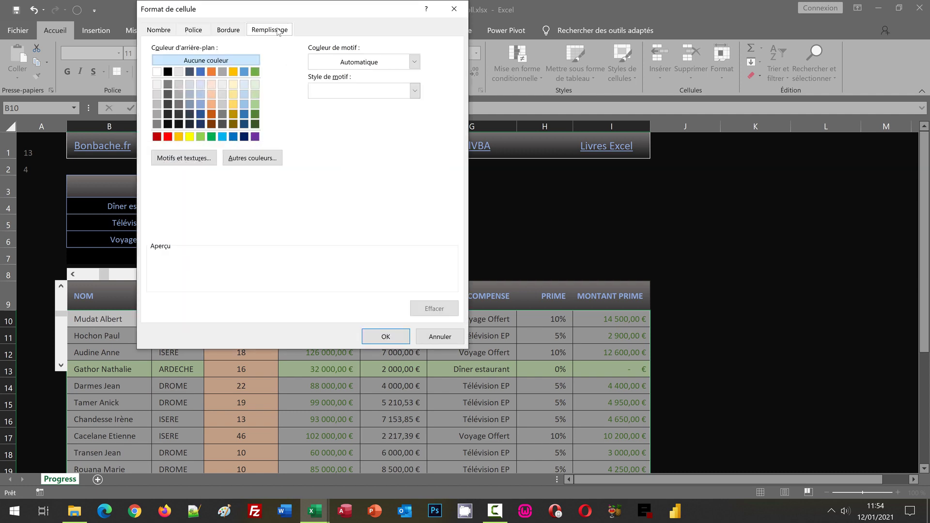
{"action": "left_click", "coordinate": [202, 91]}
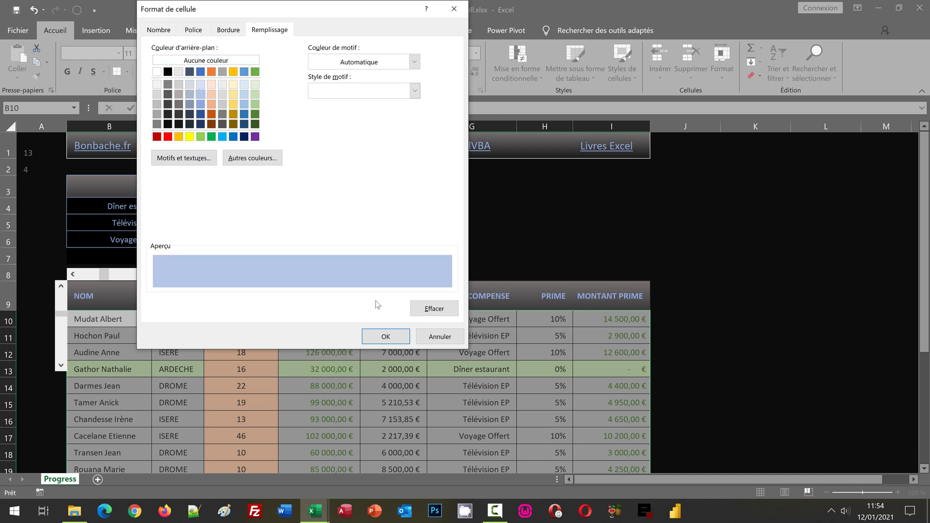
{"action": "left_click", "coordinate": [386, 337]}
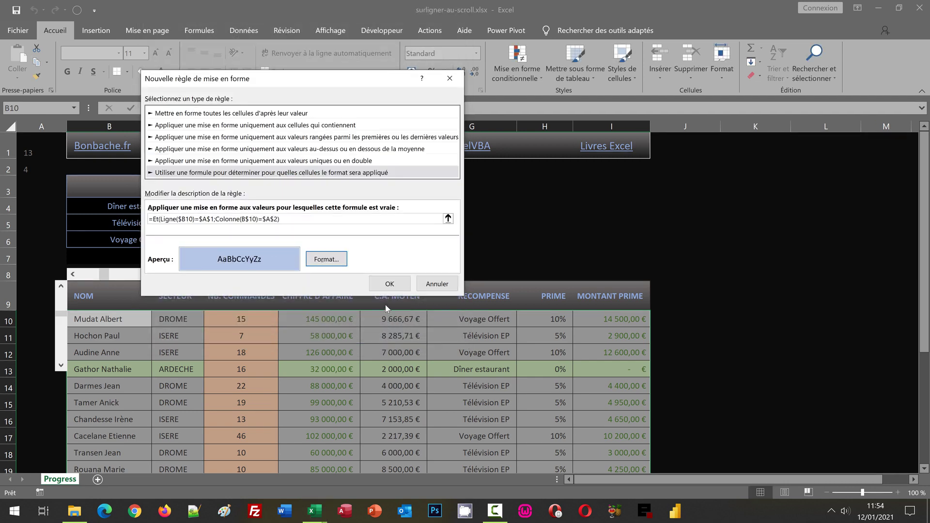
Step: Apply the blue intersection rule, then shift the highlighted column to C.A. MOYEN and row down to 16
{"action": "left_click", "coordinate": [390, 285]}
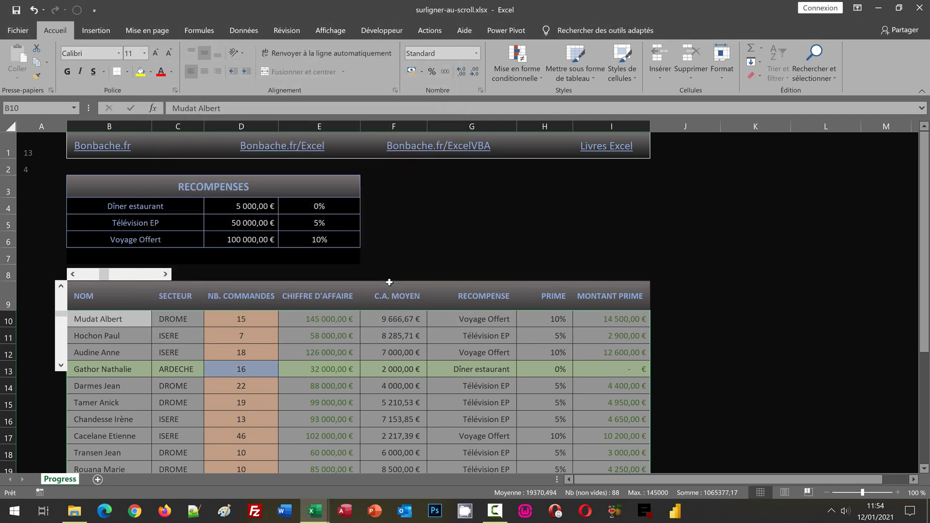
{"action": "left_click", "coordinate": [167, 275]}
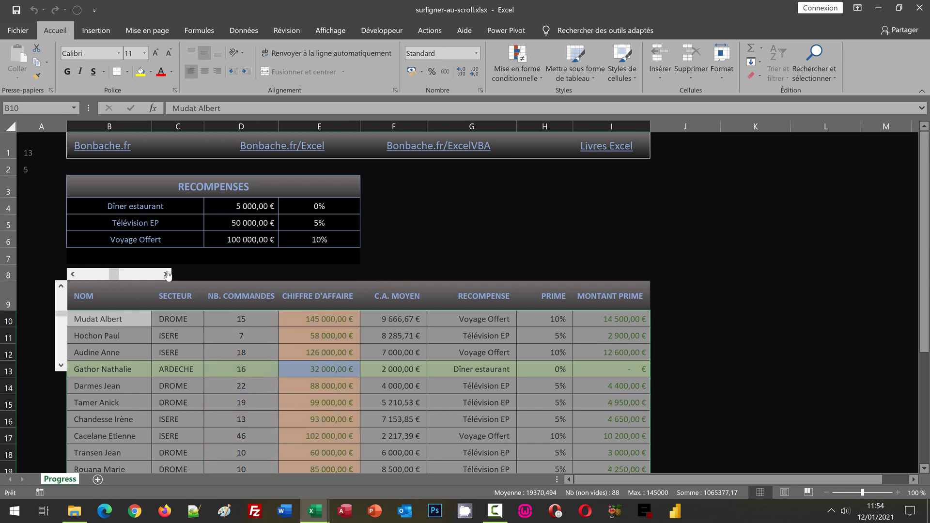
{"action": "left_click", "coordinate": [166, 274]}
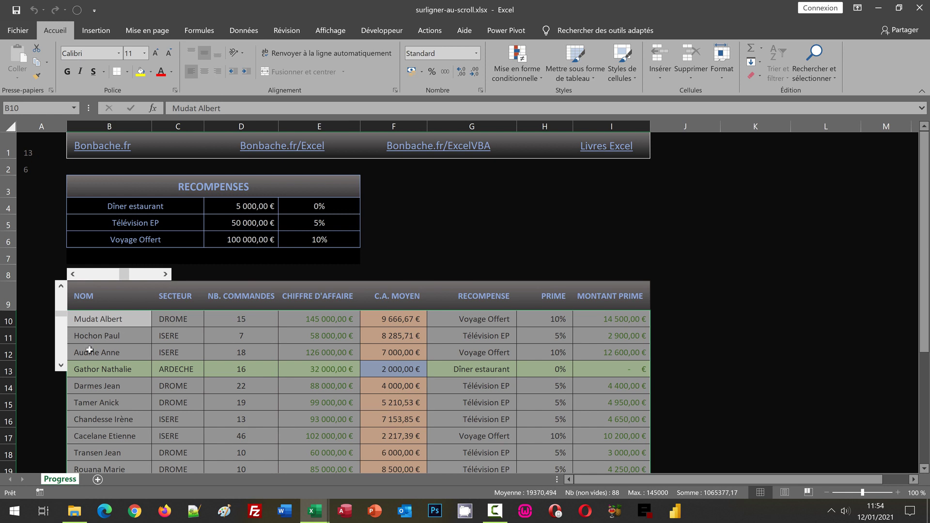
{"action": "left_click", "coordinate": [61, 366]}
{"action": "left_click", "coordinate": [61, 367]}
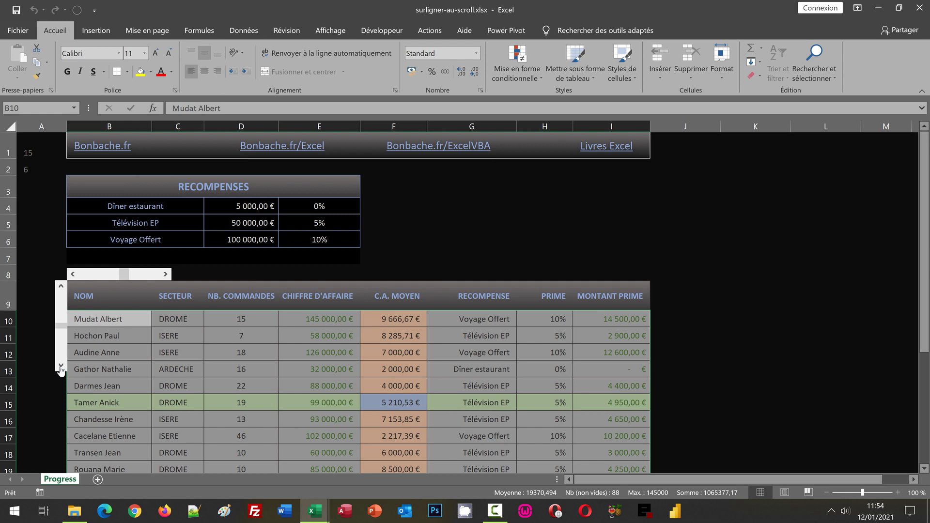
{"action": "left_click", "coordinate": [61, 366]}
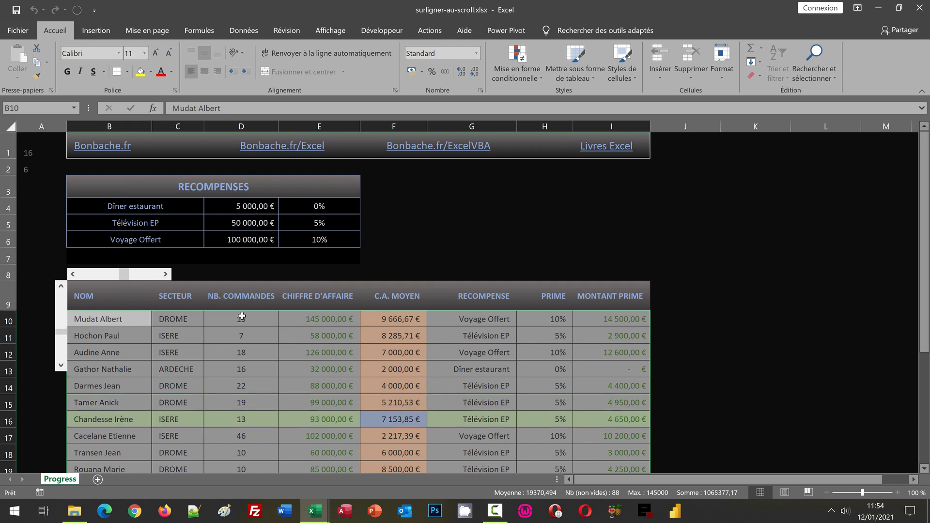
Step: Move the highlighted column out to PRIME and back to NB. COMMANDES, and the row up two rows
{"action": "left_click", "coordinate": [167, 274]}
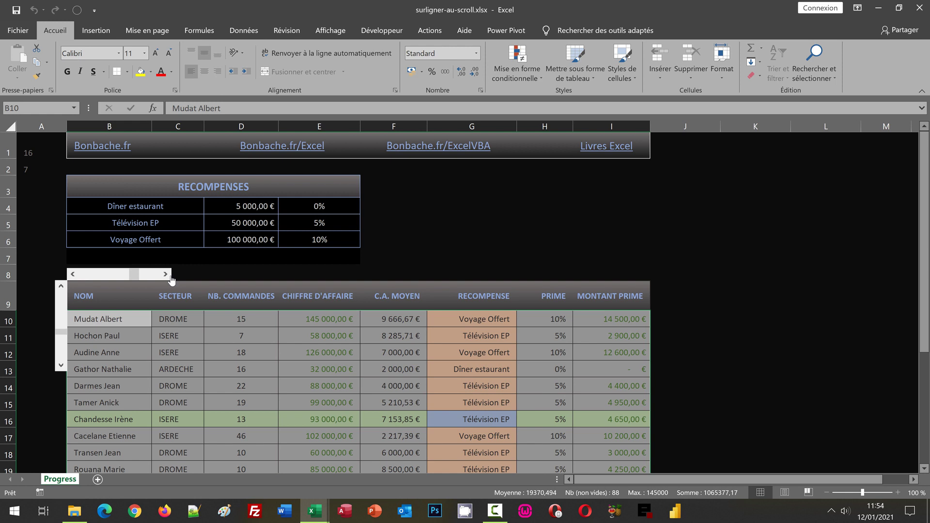
{"action": "left_click", "coordinate": [166, 275]}
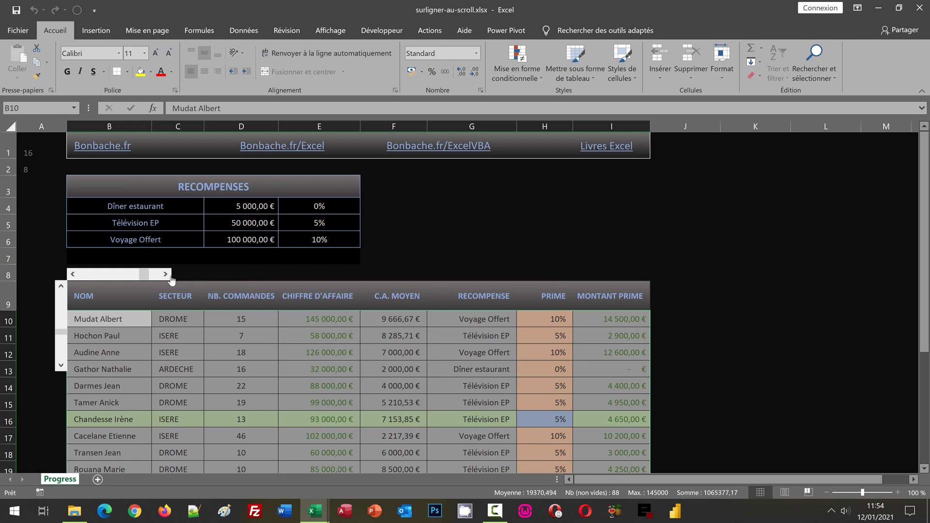
{"action": "left_click", "coordinate": [71, 275]}
{"action": "left_click", "coordinate": [71, 275]}
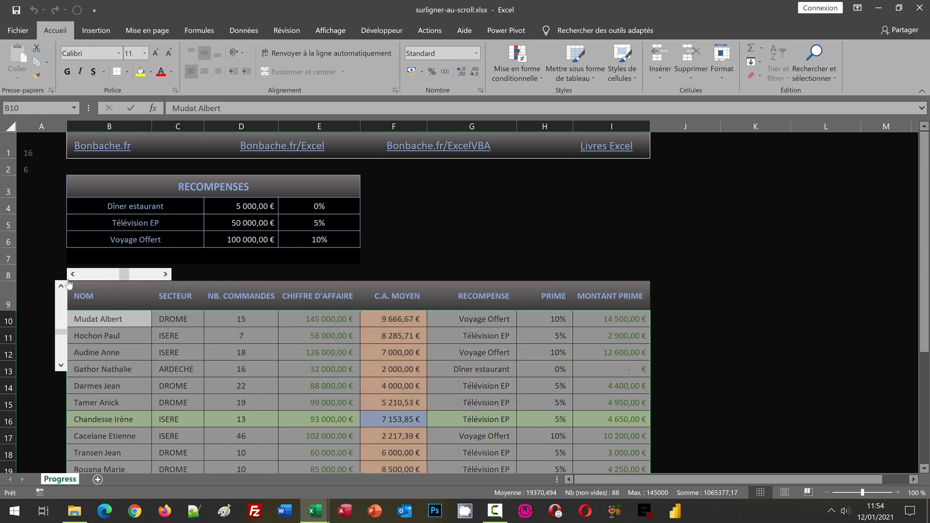
{"action": "left_click", "coordinate": [63, 286]}
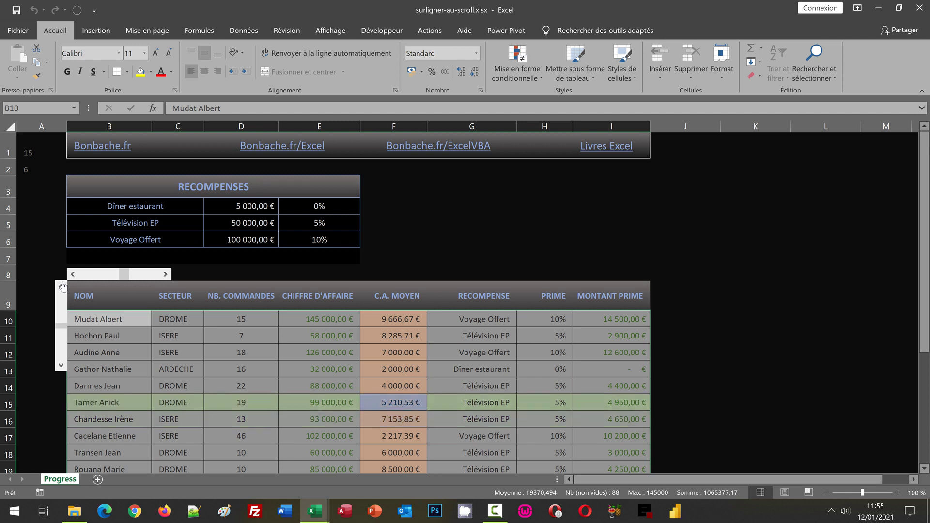
{"action": "left_click", "coordinate": [63, 286]}
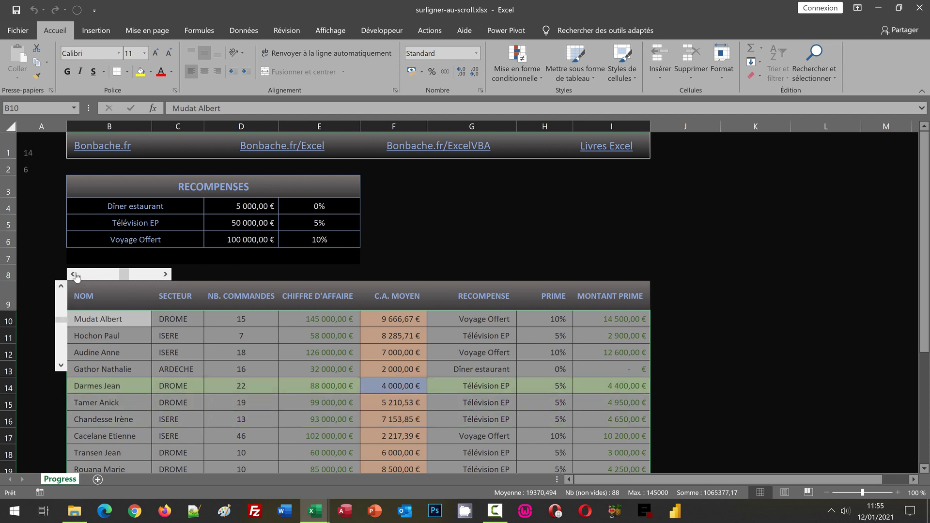
{"action": "left_click", "coordinate": [73, 274]}
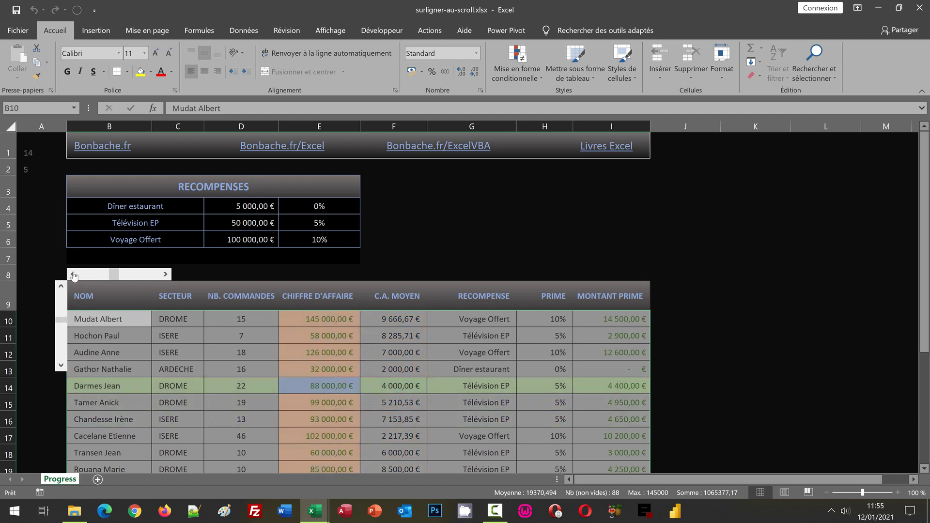
{"action": "left_click", "coordinate": [73, 275]}
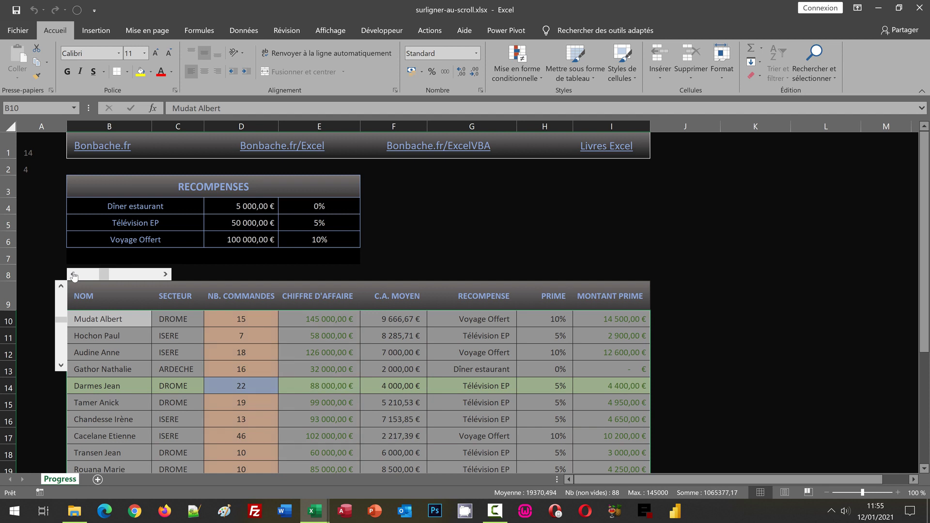